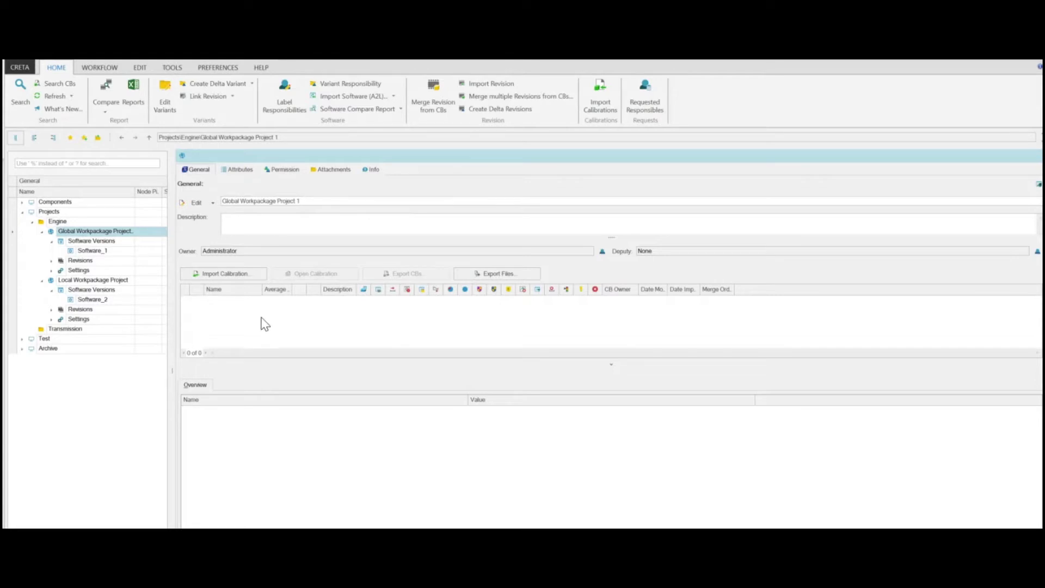
Rename the default work package definition of Global Workpackage Project 1 to 'Global Work Package'.
click(115, 232)
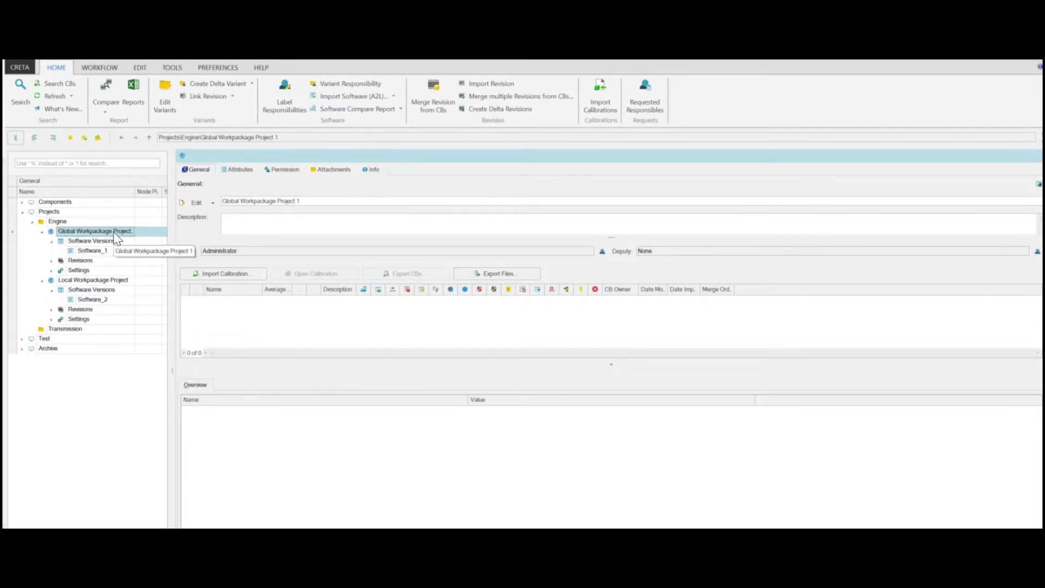
click(140, 68)
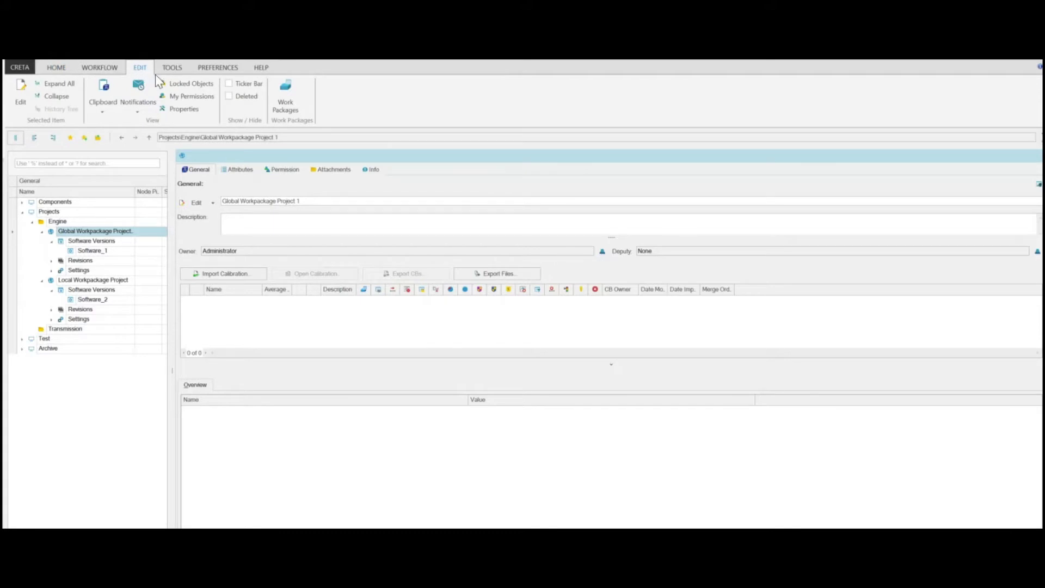
click(283, 107)
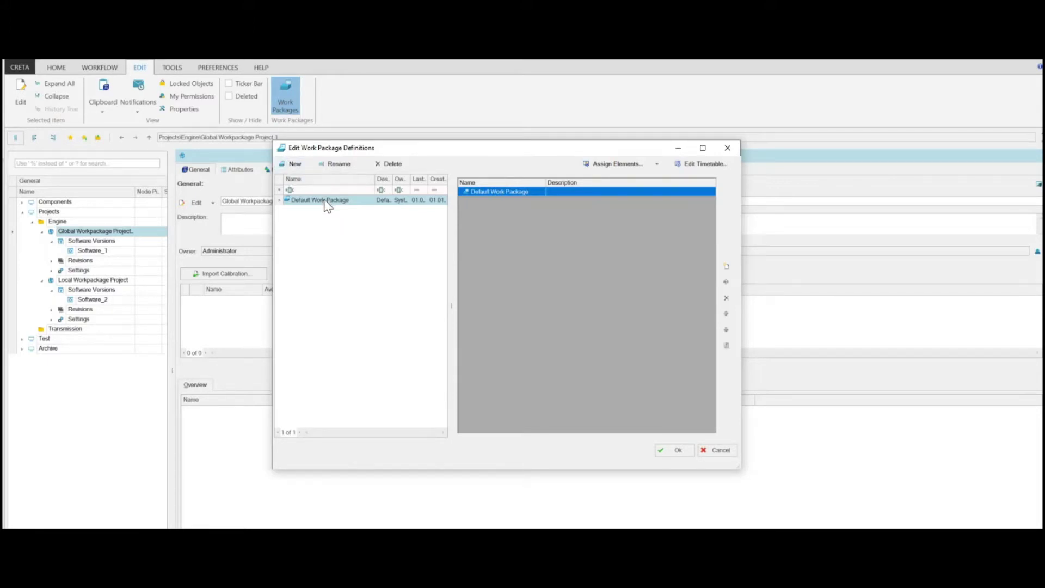
click(336, 162)
text(Global Work Package)
key(Return)
Add Workpackage_1 with two sub work packages, Sub_Workpackage_1 and Sub_Workpackage_2.
click(726, 267)
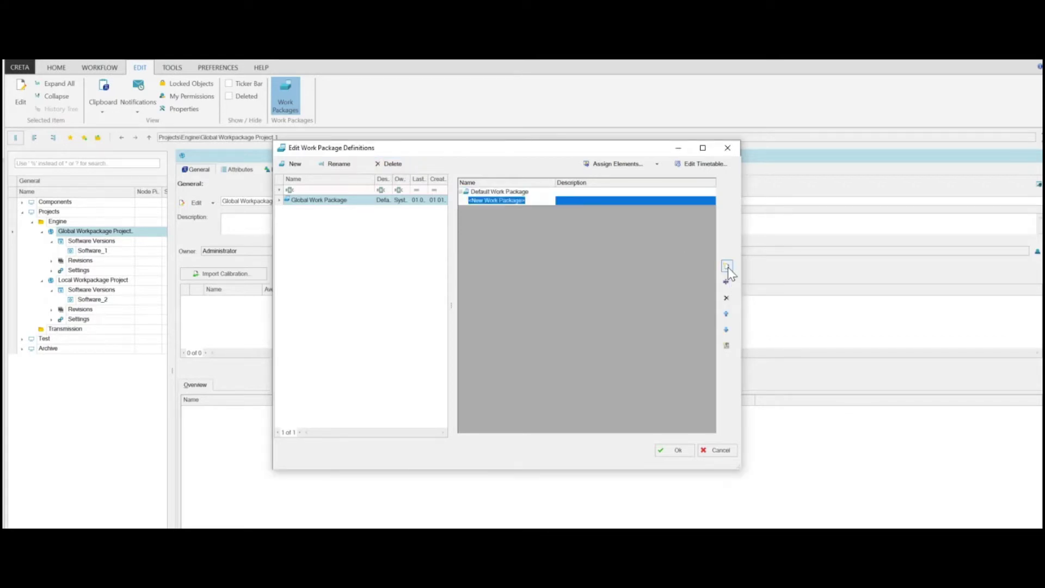
key(End)
click(726, 268)
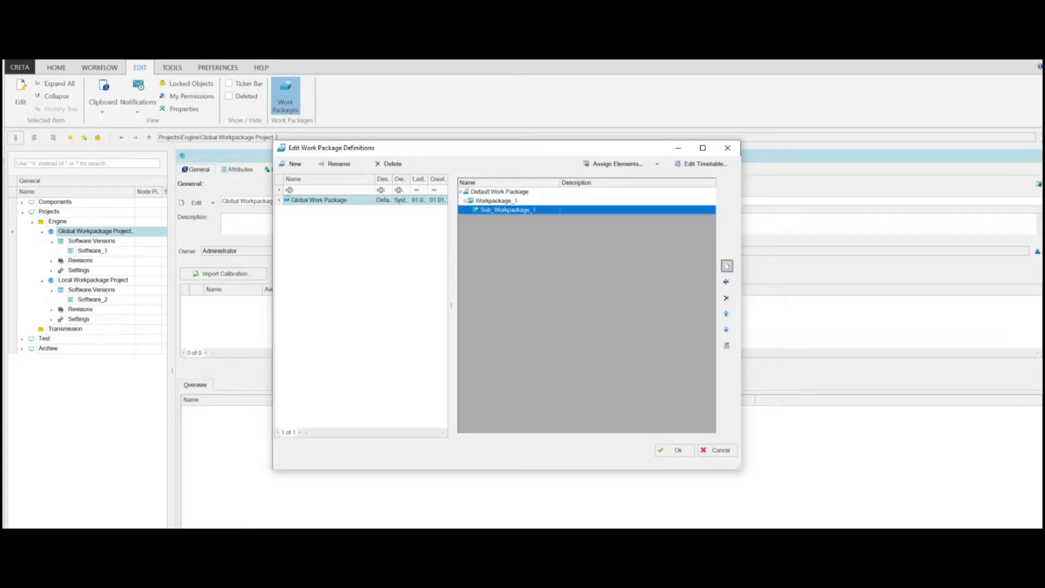
click(726, 268)
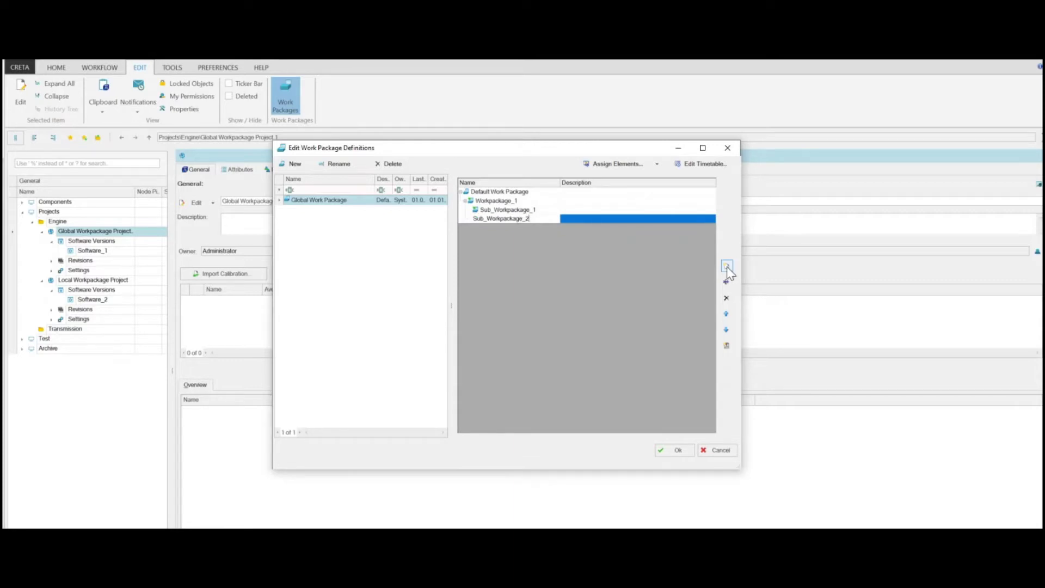
Add a second top-level Workpackage_2 containing Sub_Workpackage_3.
click(549, 195)
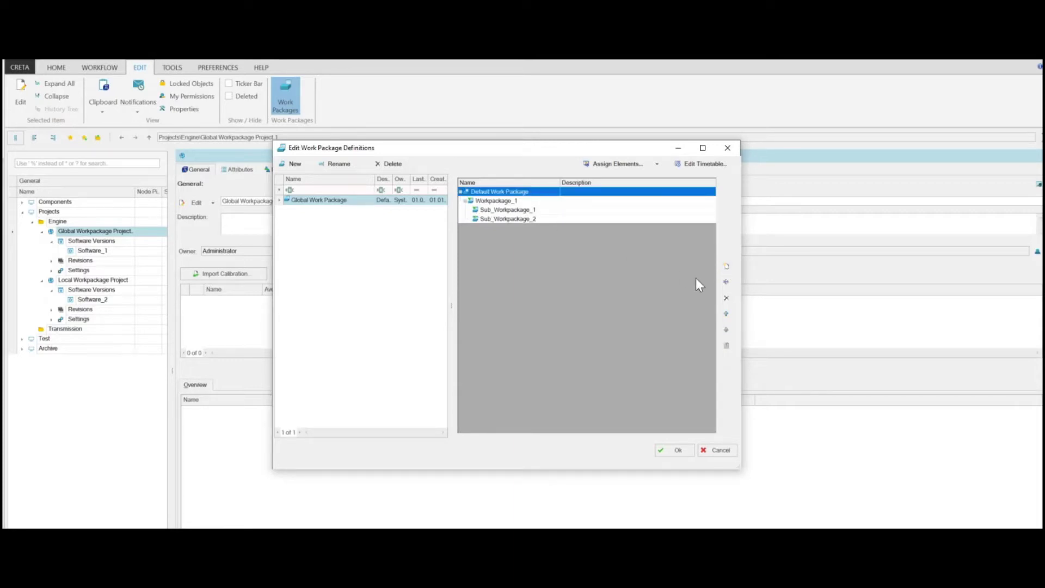
click(728, 267)
key(End)
click(728, 266)
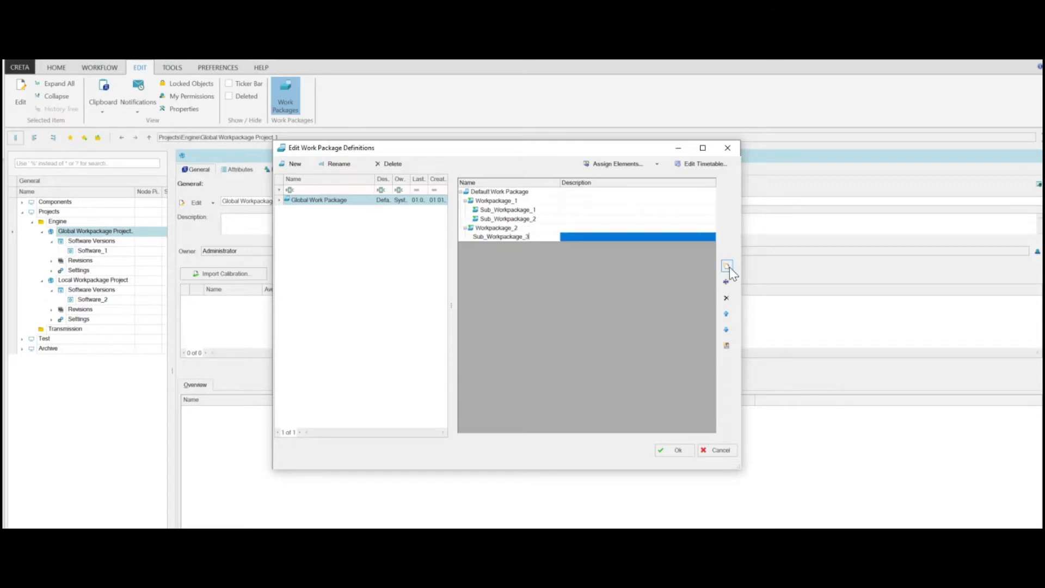
click(673, 290)
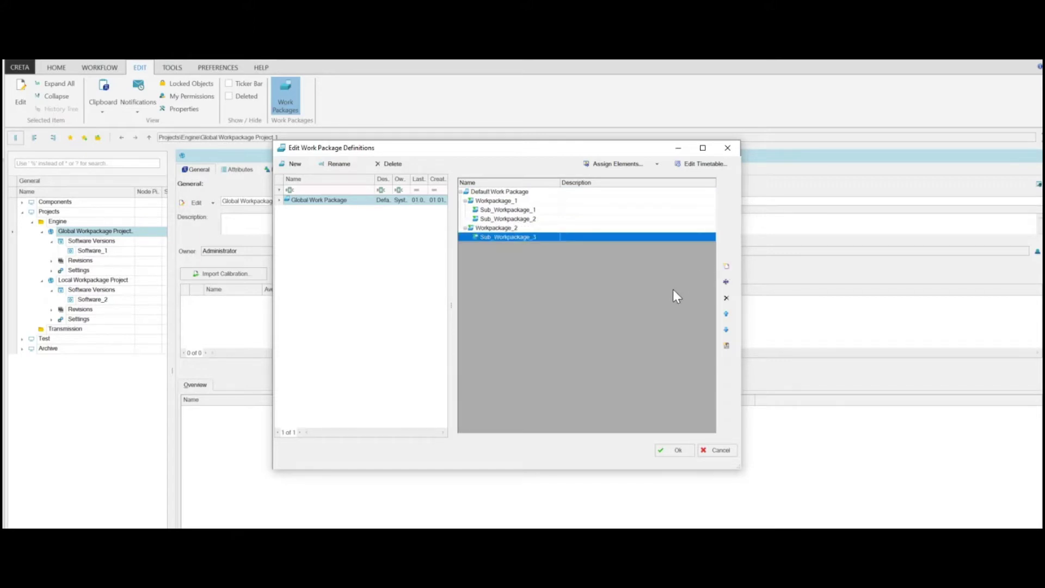
click(615, 161)
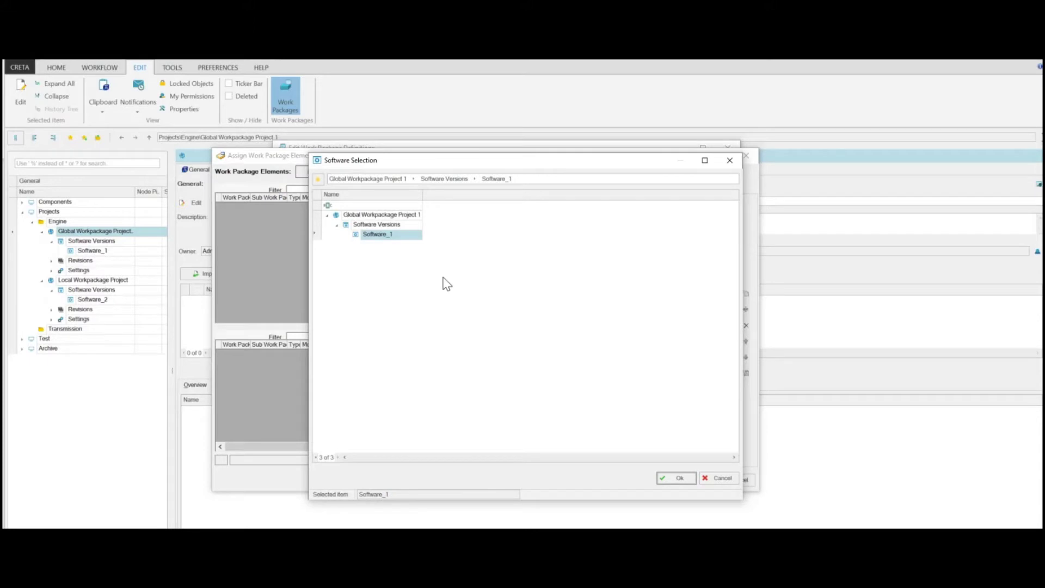
Select Software_1 as the software whose 43 labels will be assigned to work packages.
click(393, 237)
click(680, 481)
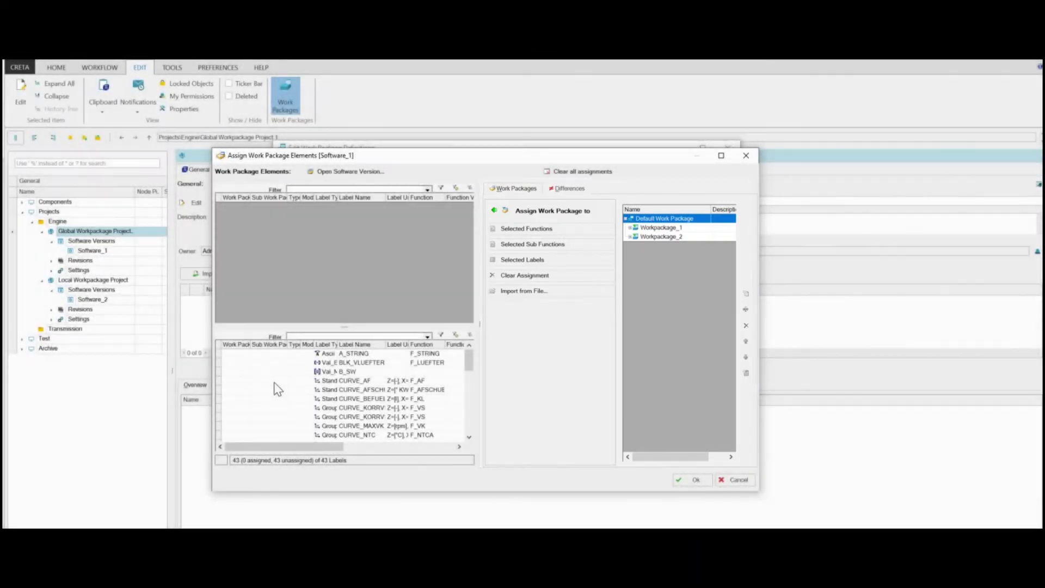
Assign Software_1 labels CURVE_AF through CURVE_NTC2 to Sub_Workpackage_1 and confirm.
click(276, 382)
drag(278, 394, 294, 378)
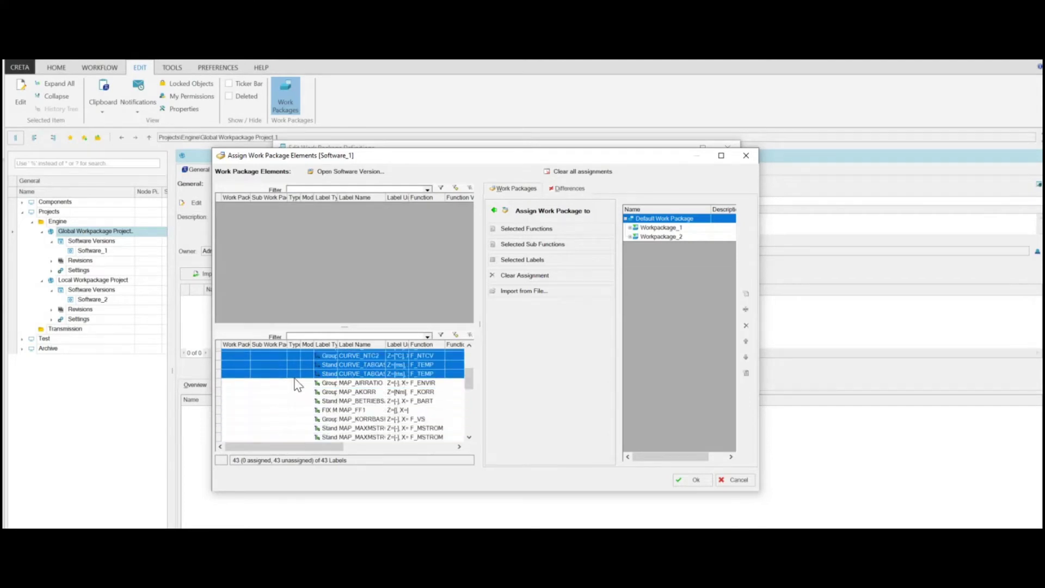
click(663, 229)
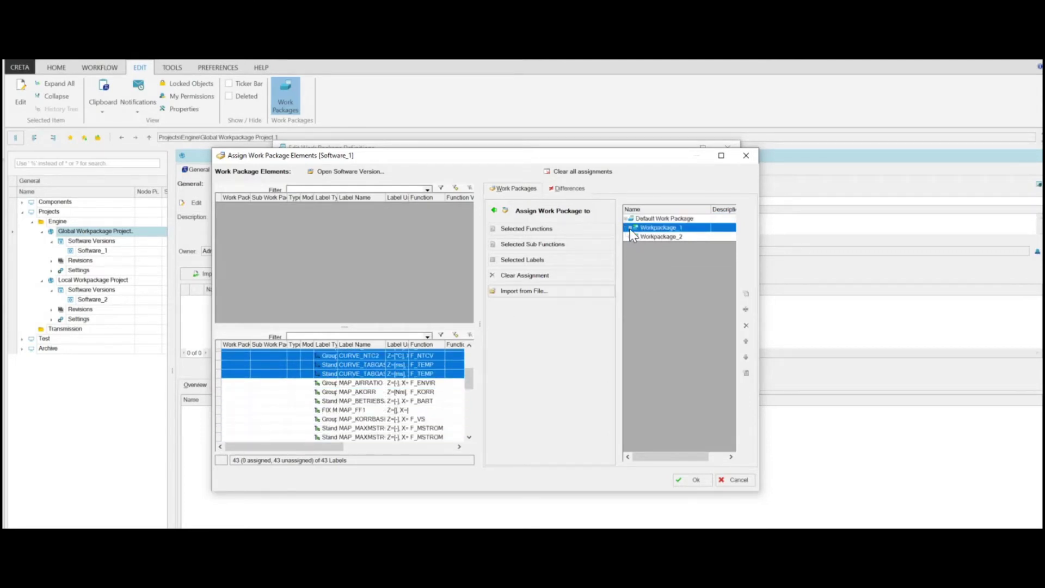
click(630, 227)
click(657, 236)
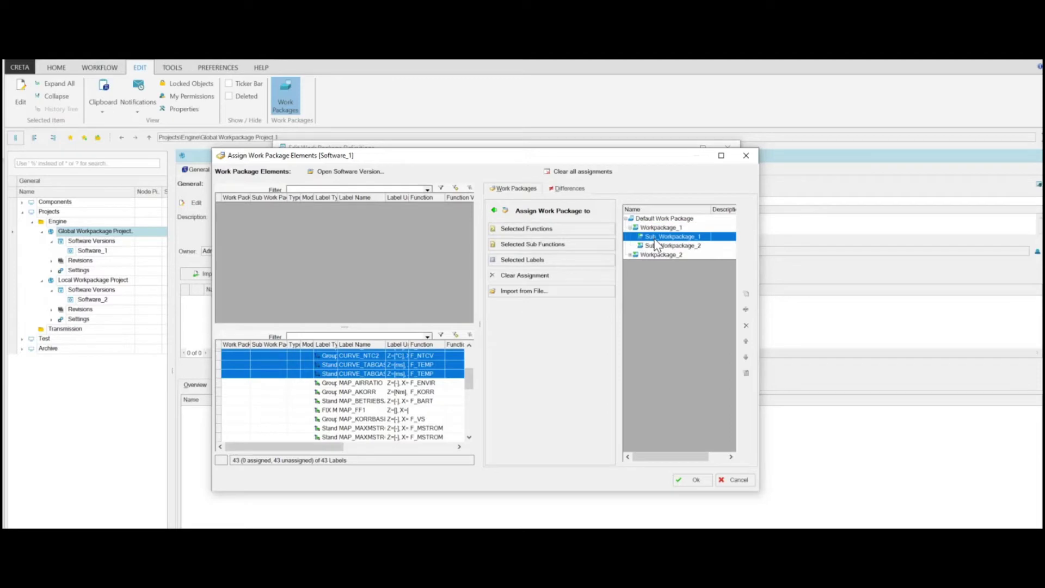
click(532, 263)
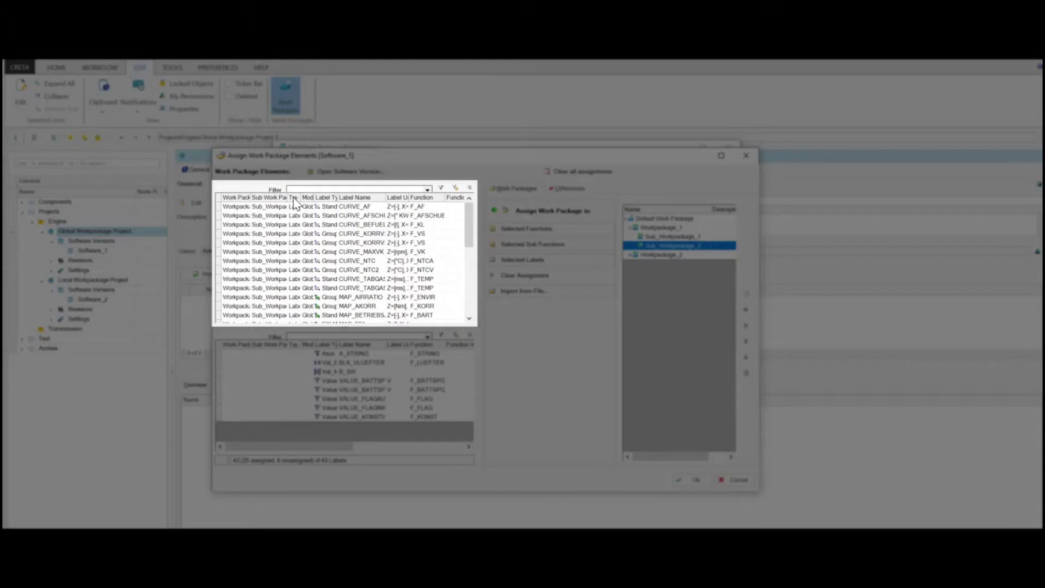
drag(302, 197, 304, 197)
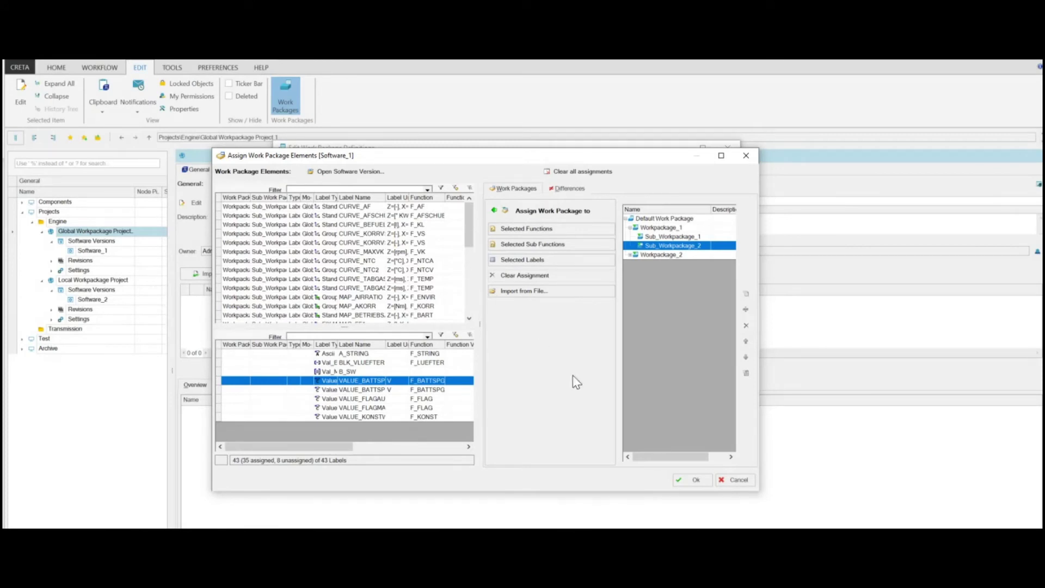
click(707, 482)
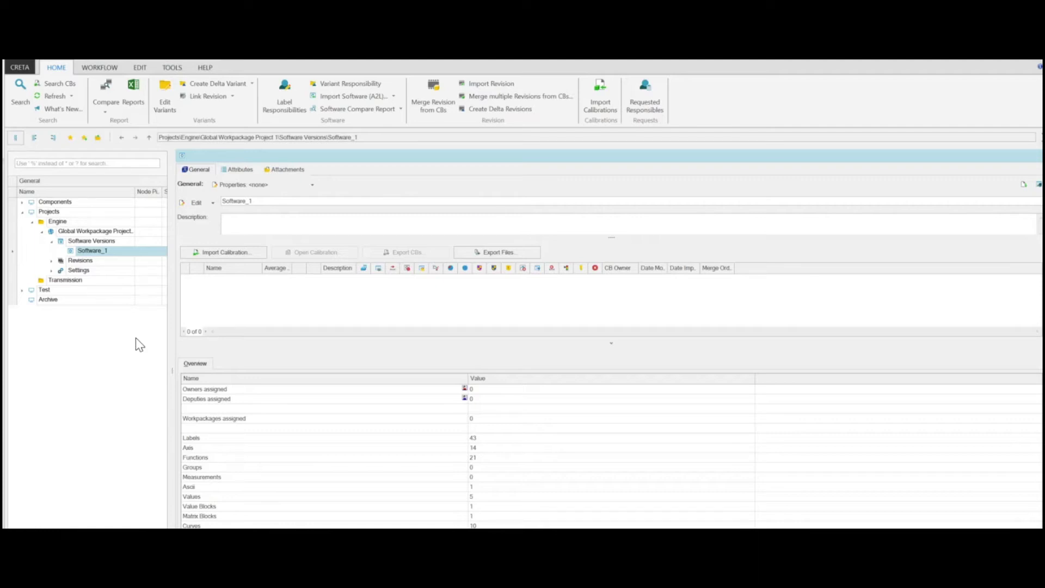
Choose the Global Work Package definition for Software_1's work package assignment.
click(106, 255)
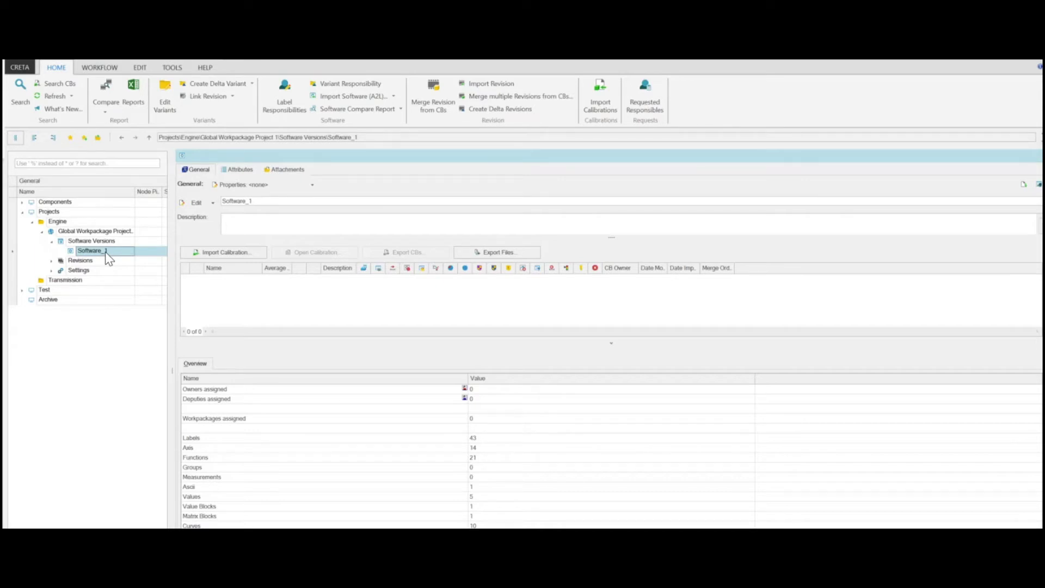
right_click(106, 255)
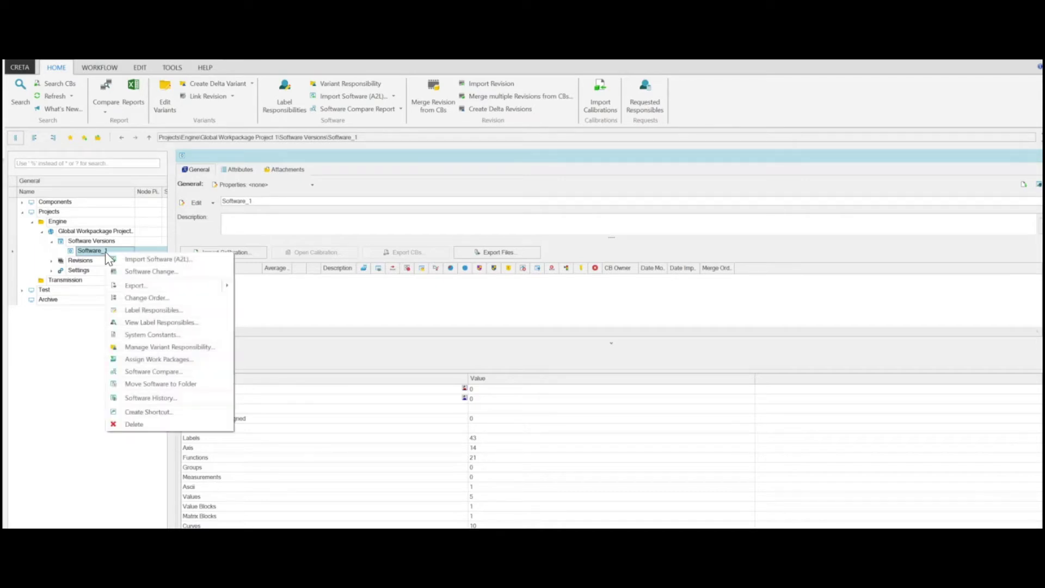
click(161, 361)
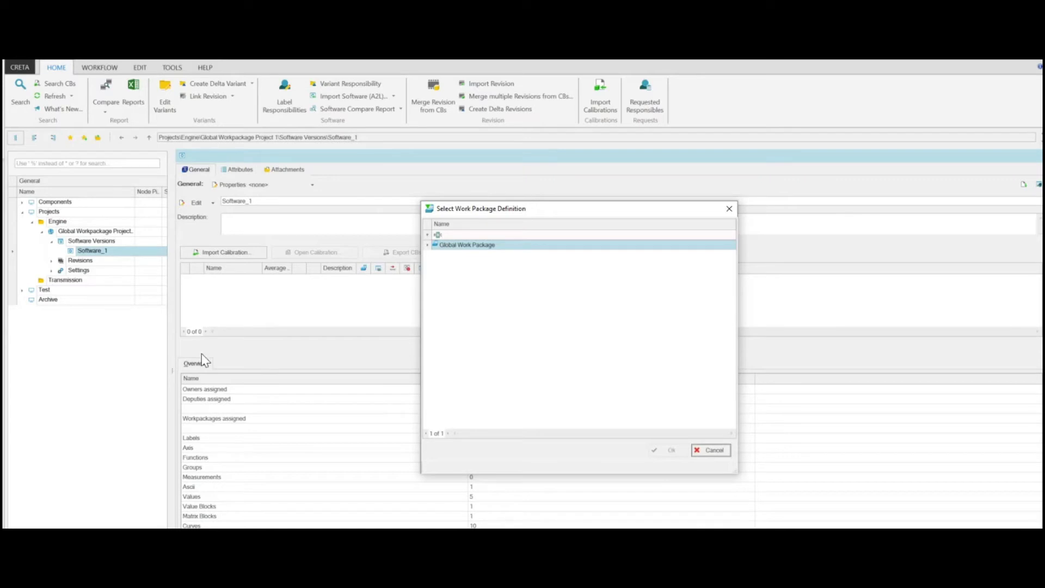
click(494, 248)
click(670, 449)
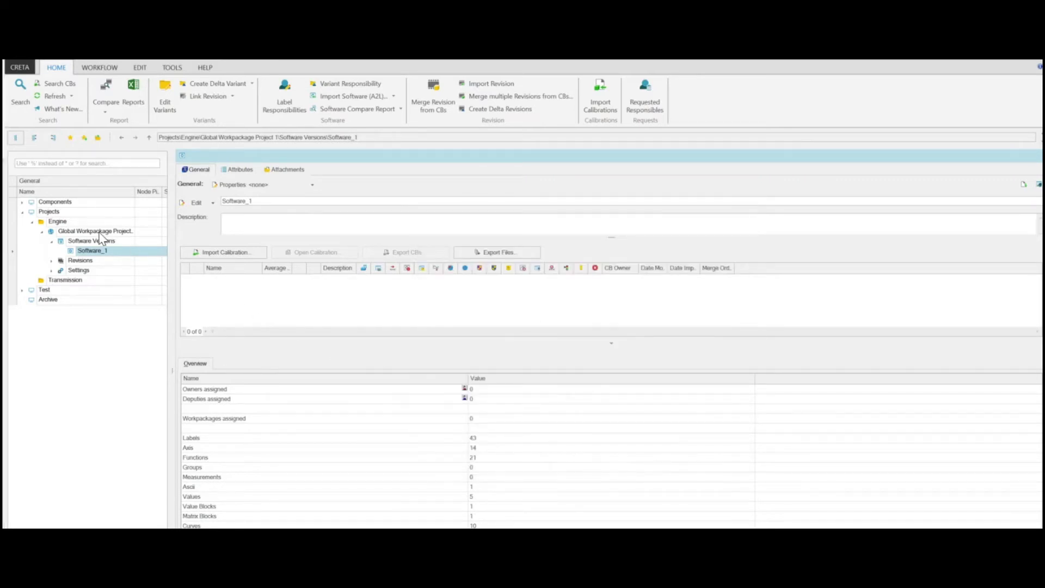
Assign the eight remaining unassigned Software_1 labels to Sub_Workpackage_3 and confirm.
double_click(94, 252)
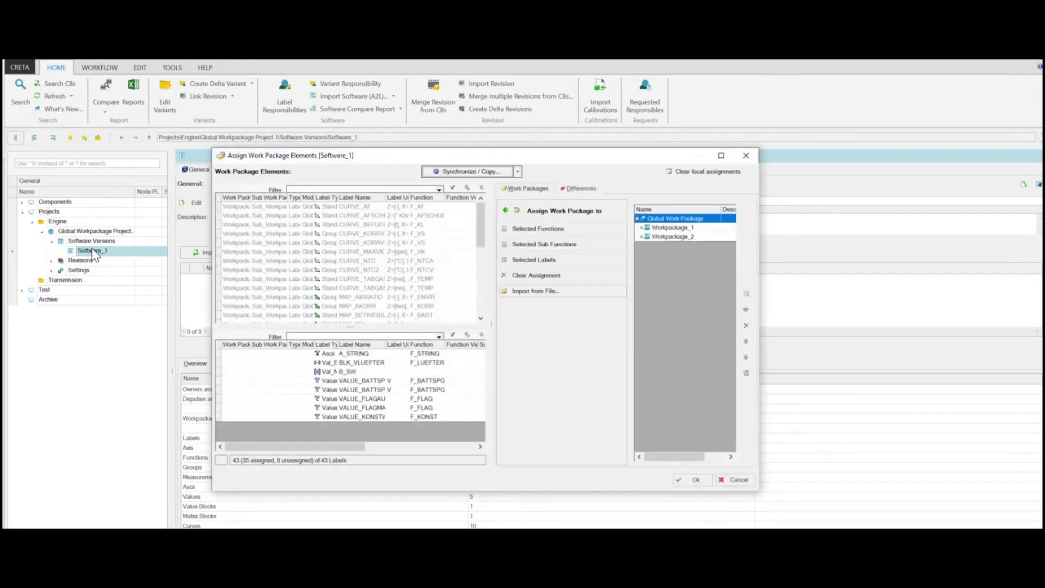
drag(247, 355, 271, 418)
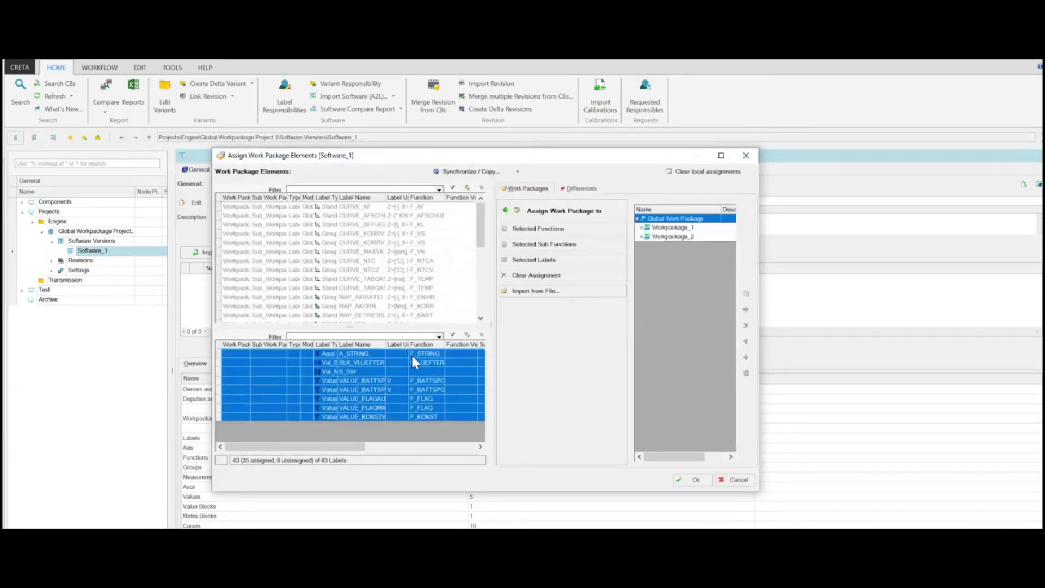
click(642, 236)
click(651, 246)
click(596, 261)
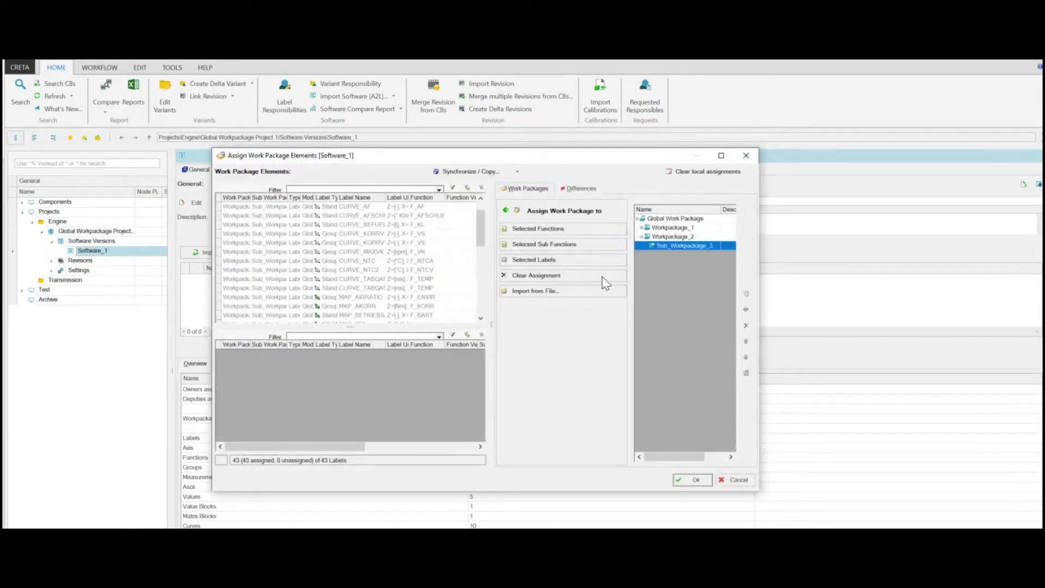
click(693, 479)
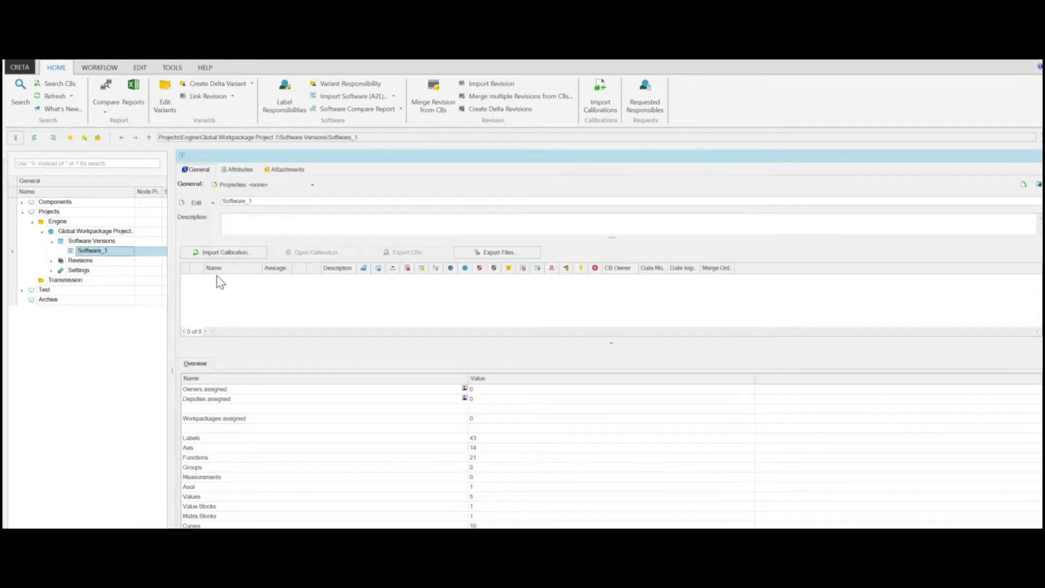
In Software_1's Label Responsibles, make Engineer 1 owner of all Sub_Workpackage_1 labels.
right_click(125, 252)
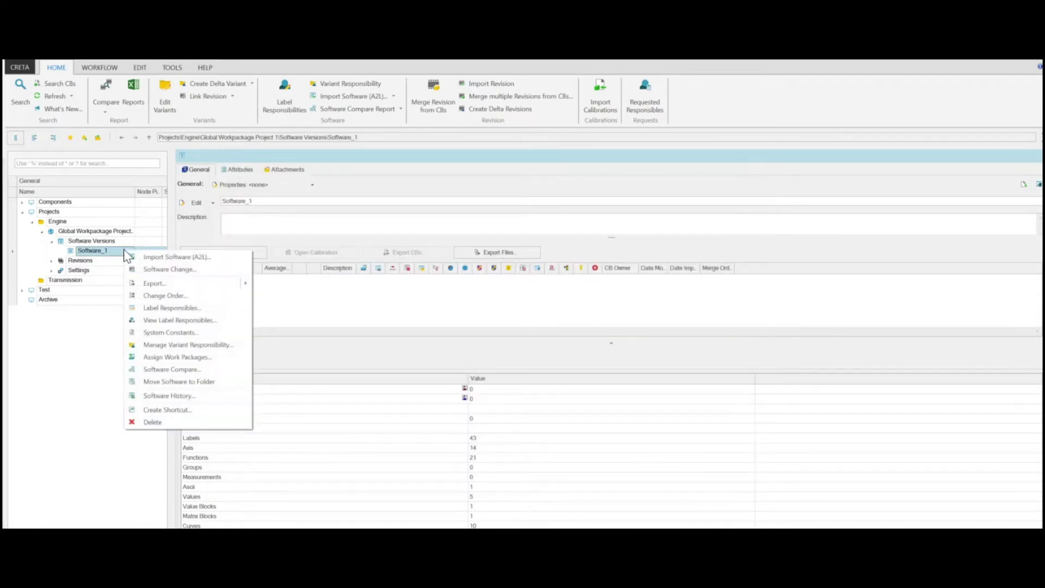
click(154, 308)
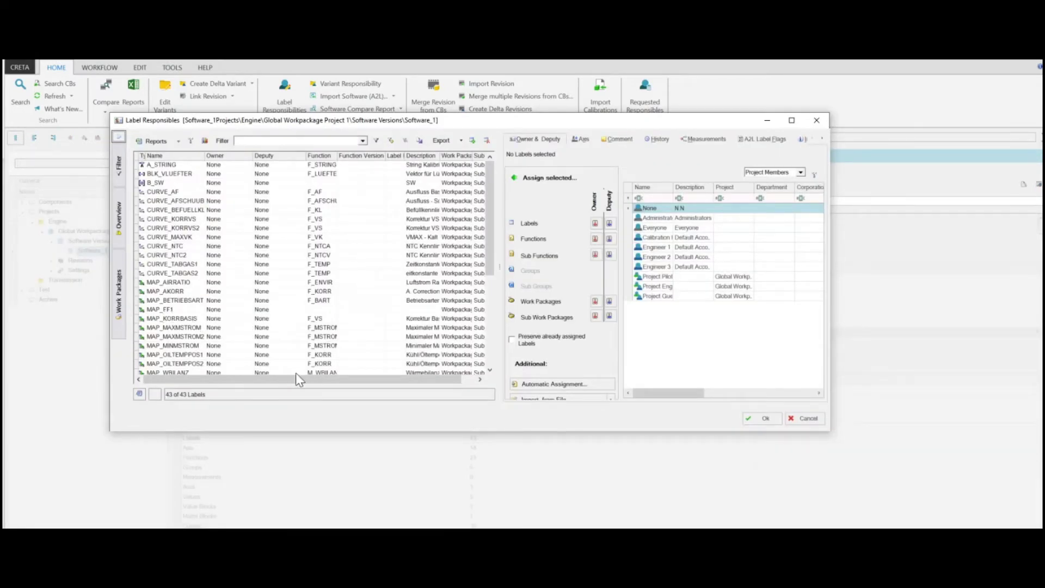
drag(323, 380, 362, 382)
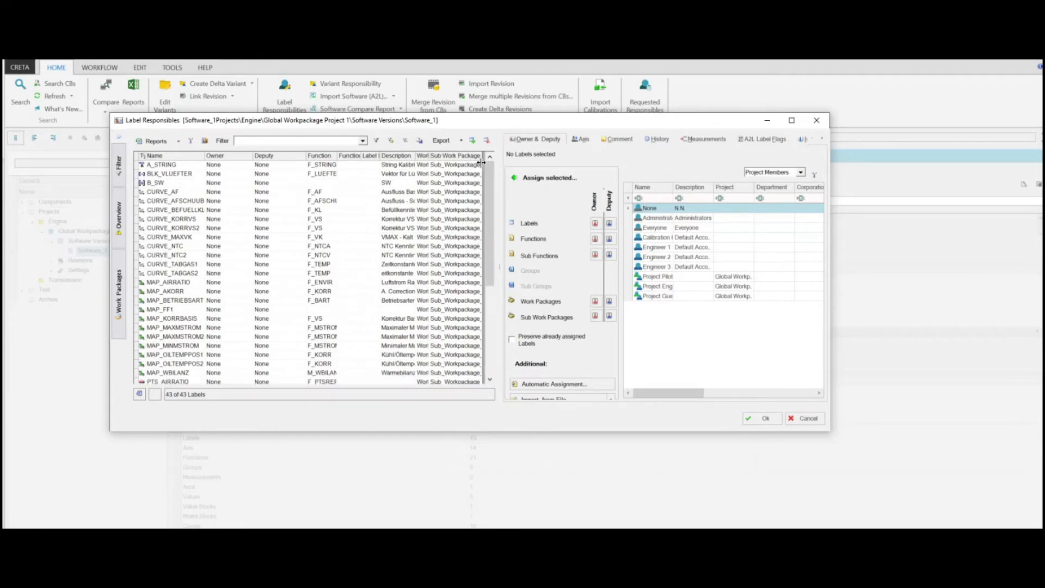
double_click(485, 156)
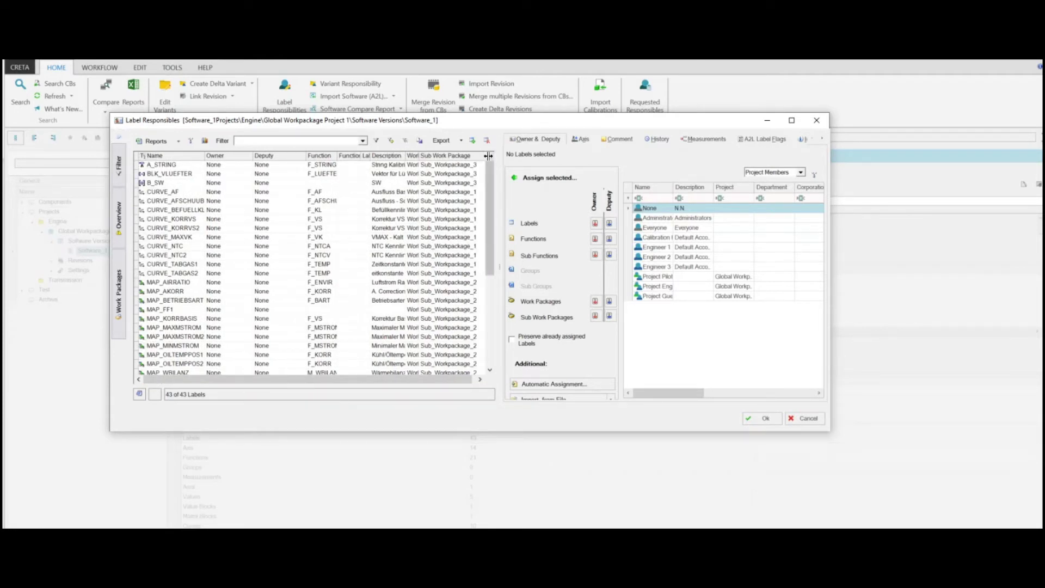
click(474, 192)
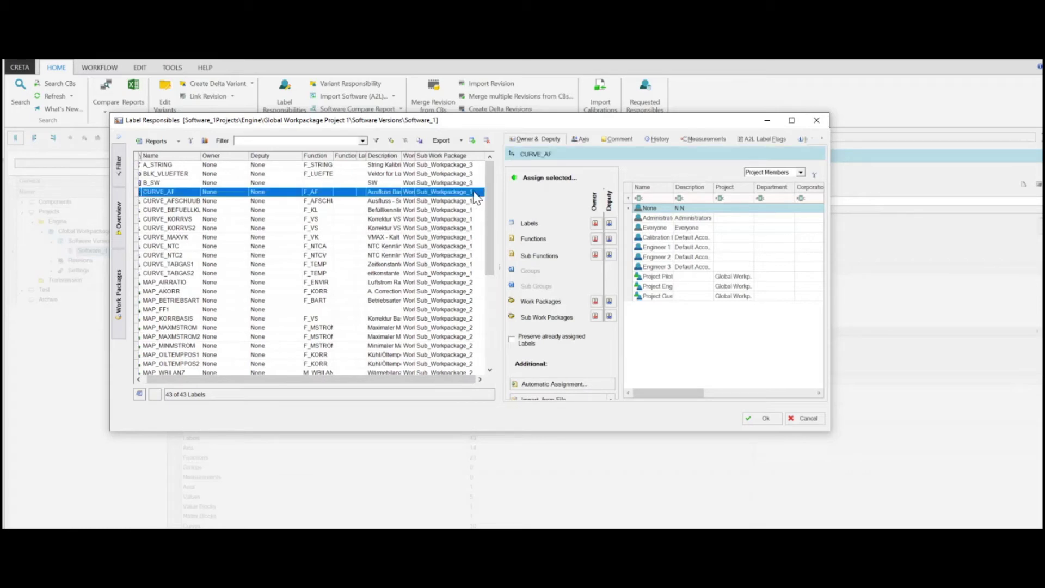
click(643, 248)
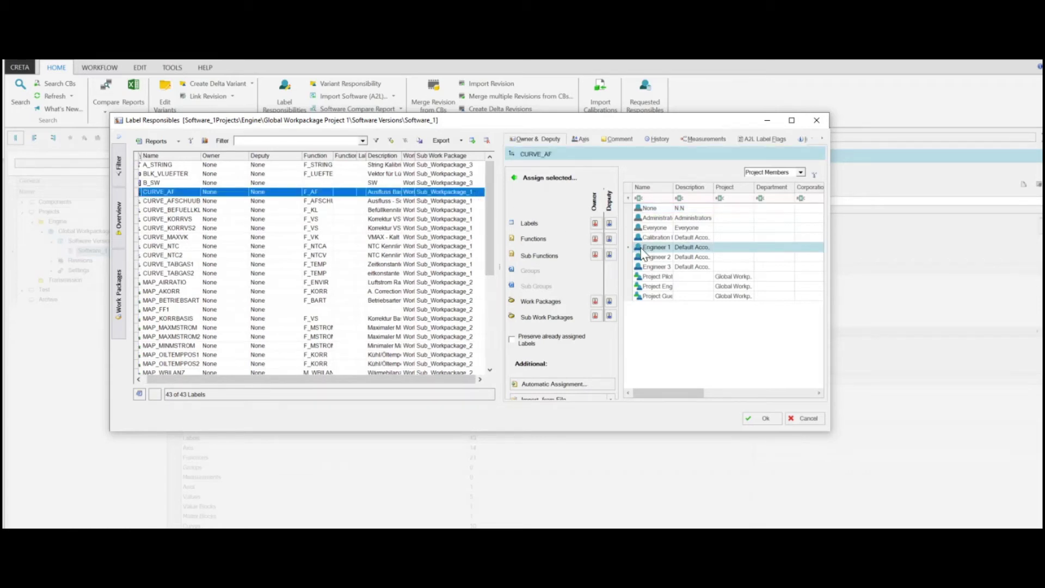
click(596, 301)
click(596, 317)
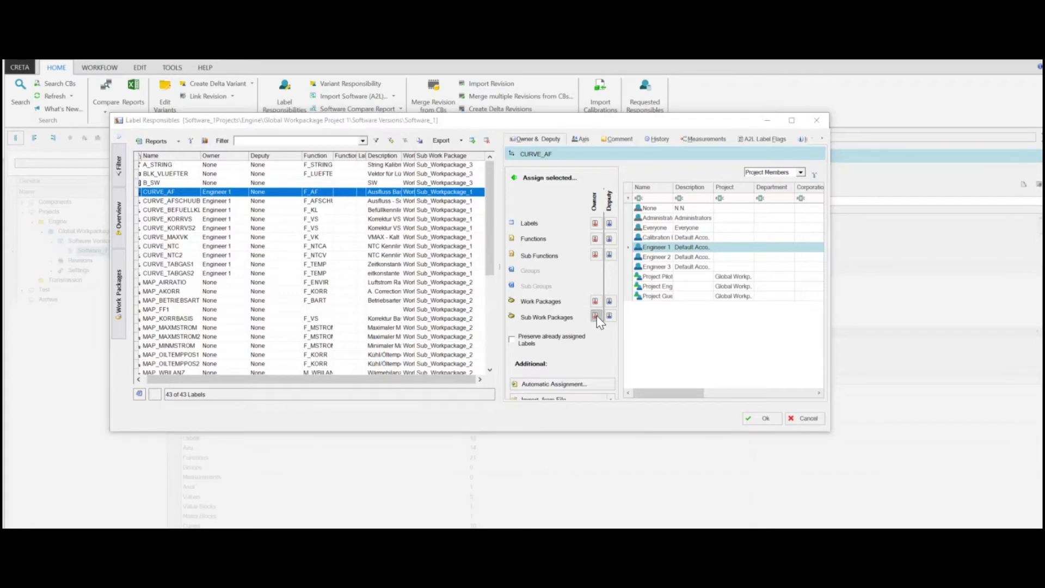
Make Engineer 2 owner of all Sub_Workpackage_2 labels and confirm.
click(442, 282)
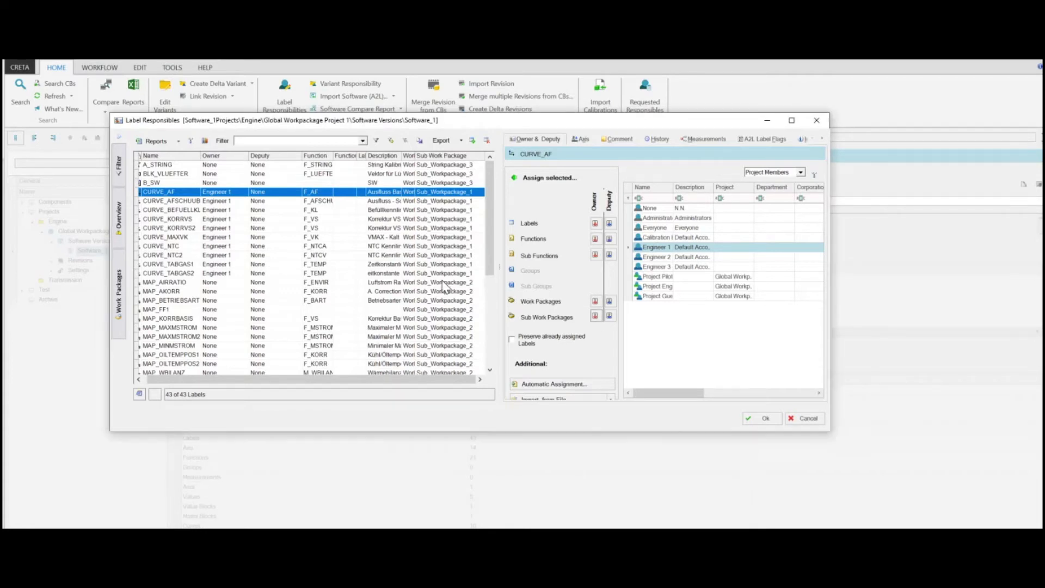
click(656, 257)
click(596, 316)
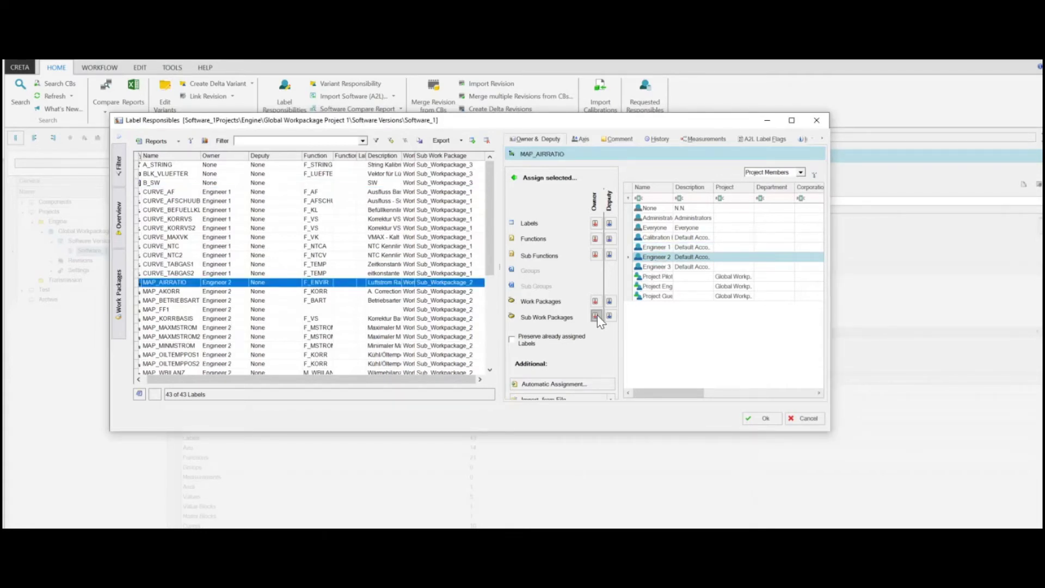
click(764, 420)
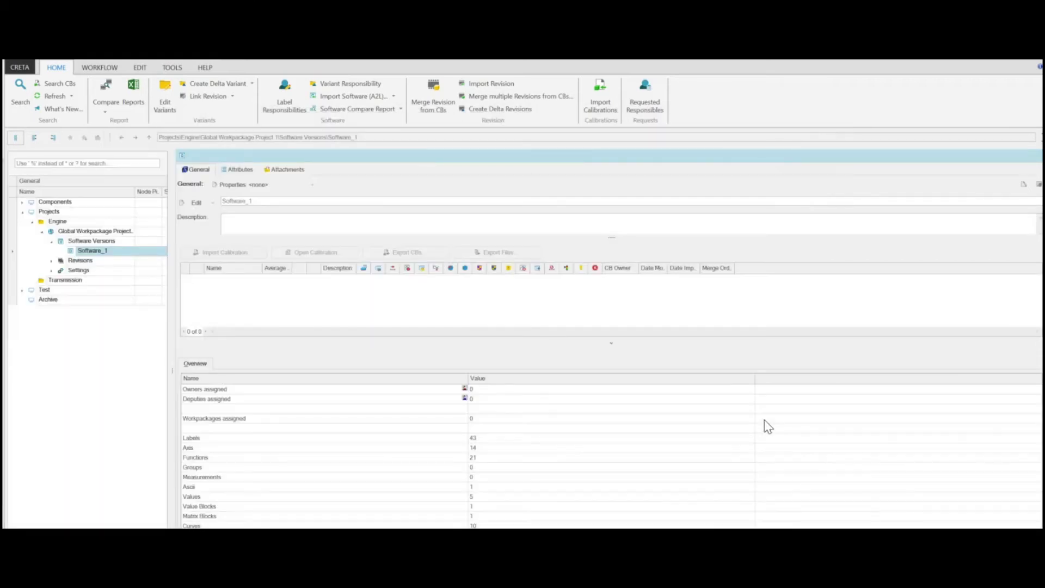
Import Software_2.a2l as a new version based on Software_1, assigning its employees.
right_click(118, 251)
click(125, 263)
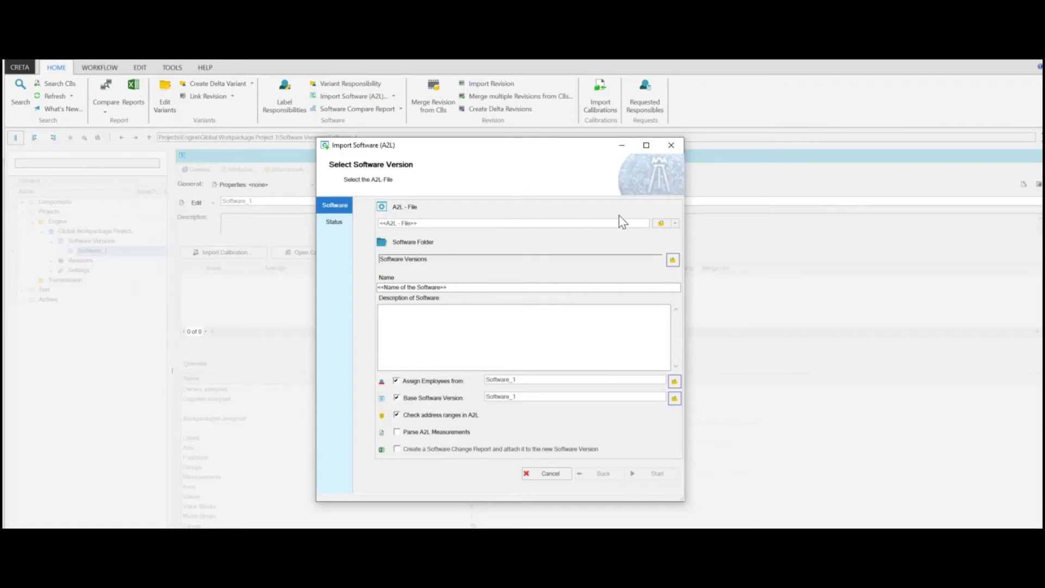
click(661, 223)
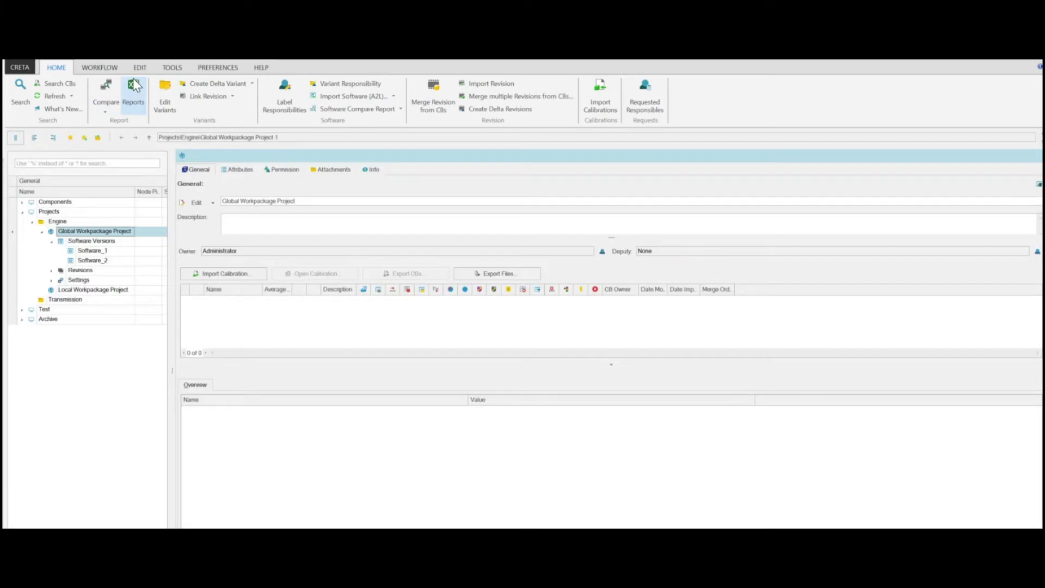
click(139, 68)
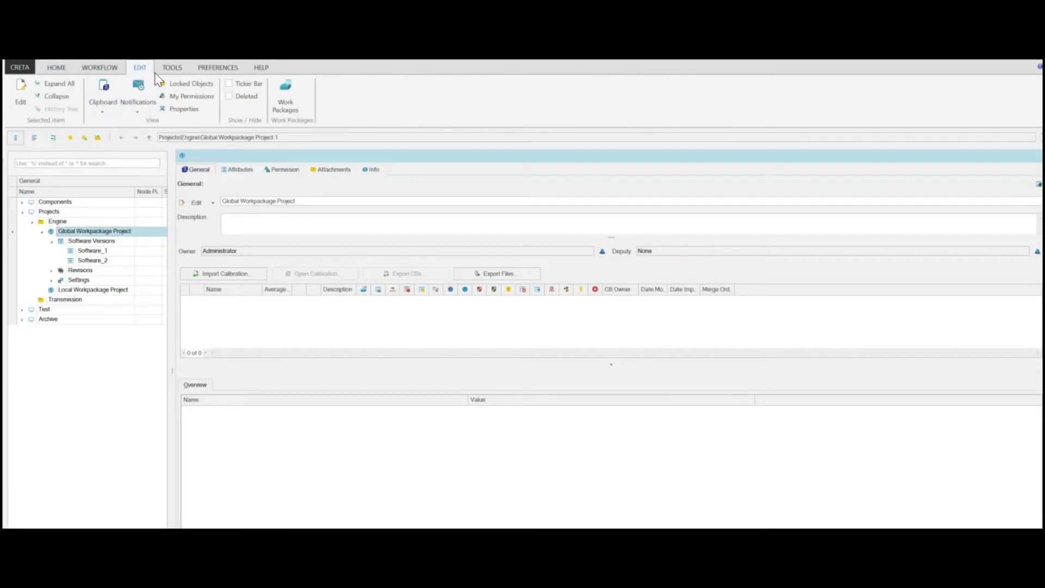
Assign Software_2's two unassigned labels to Sub_Workpackage_3 and save the work package definitions.
click(285, 104)
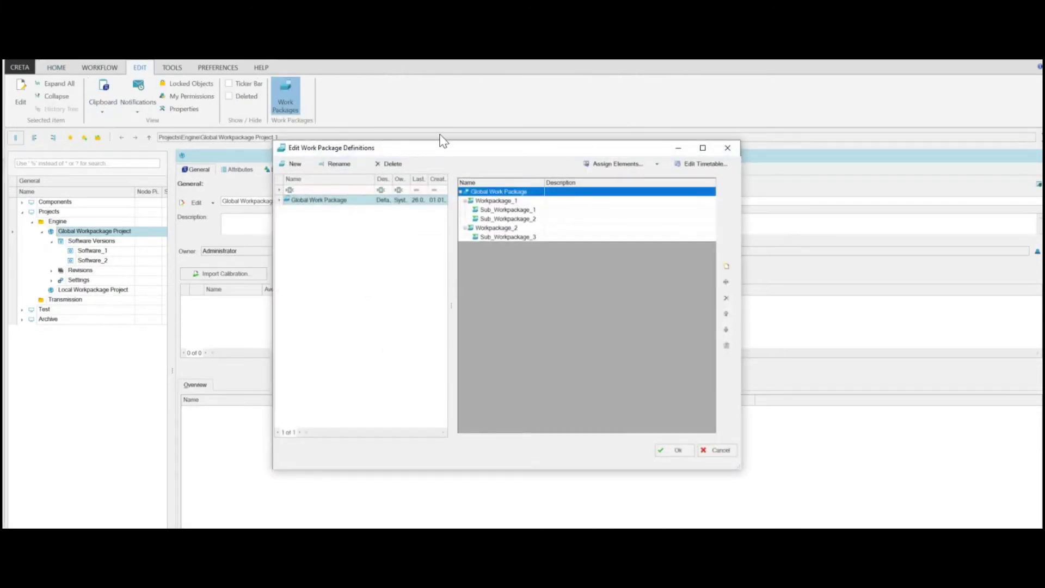
click(597, 164)
click(675, 482)
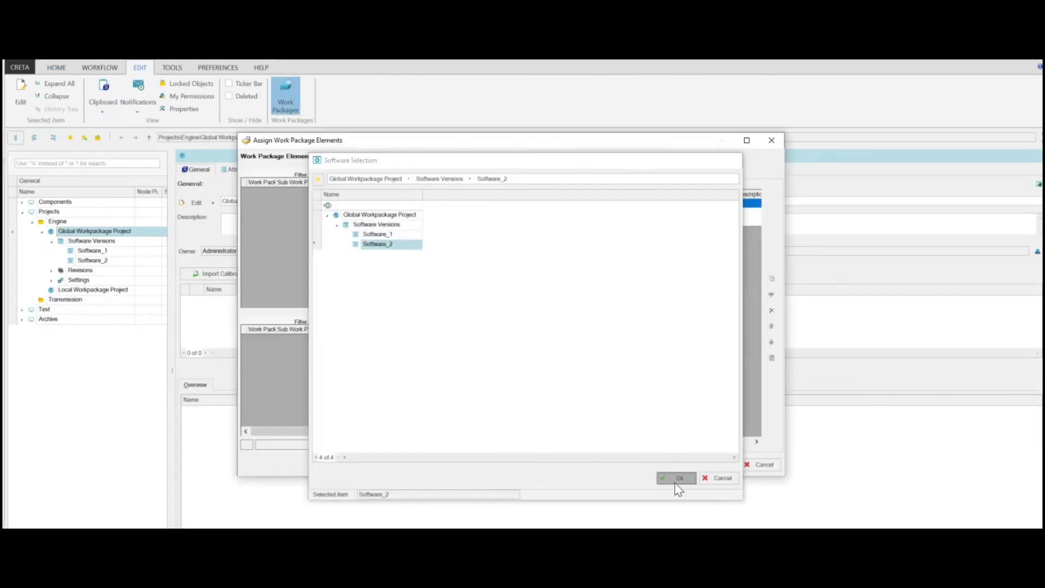
drag(371, 337, 371, 346)
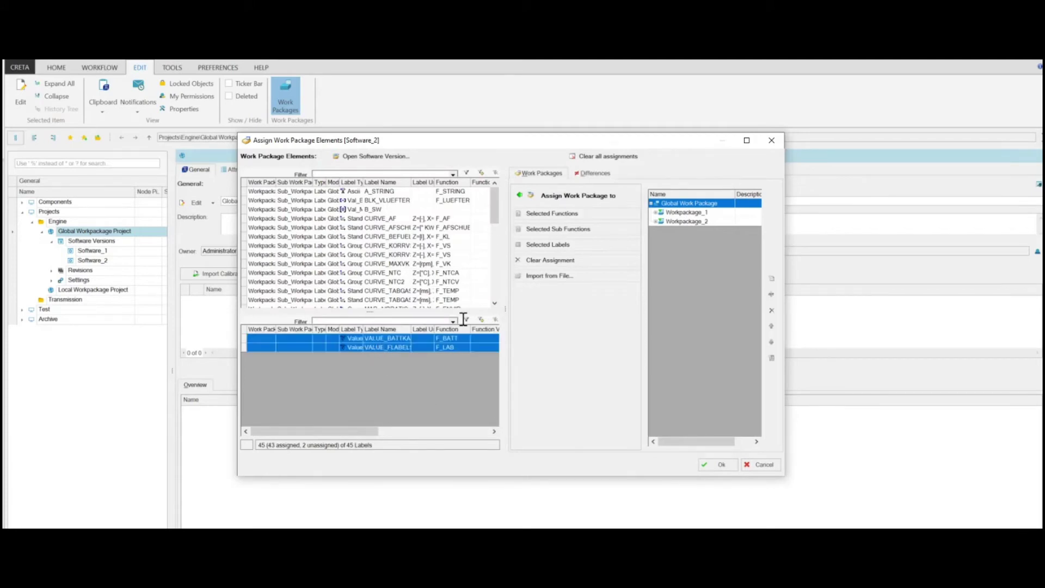
double_click(665, 220)
click(665, 231)
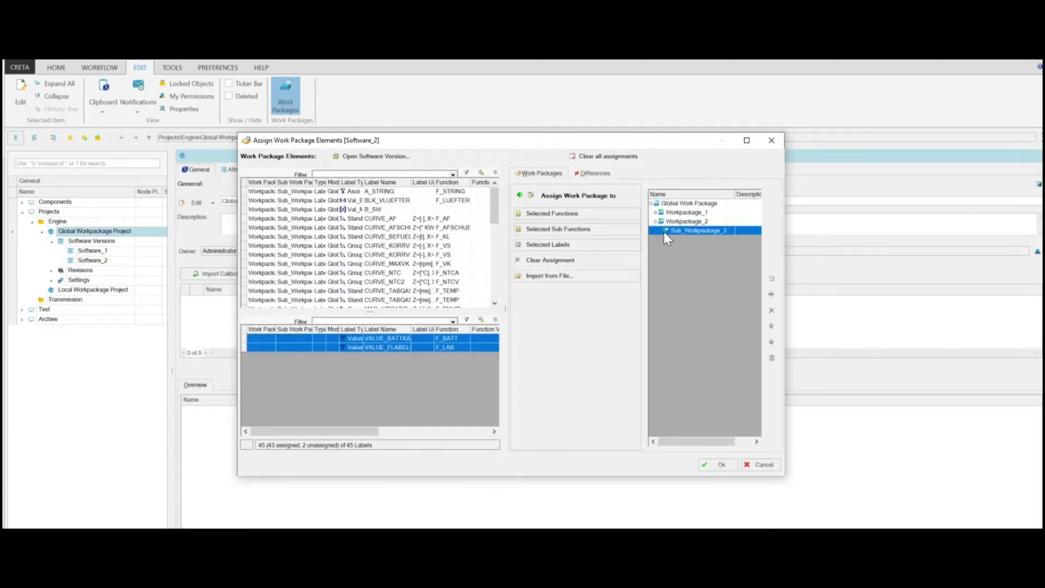
click(594, 246)
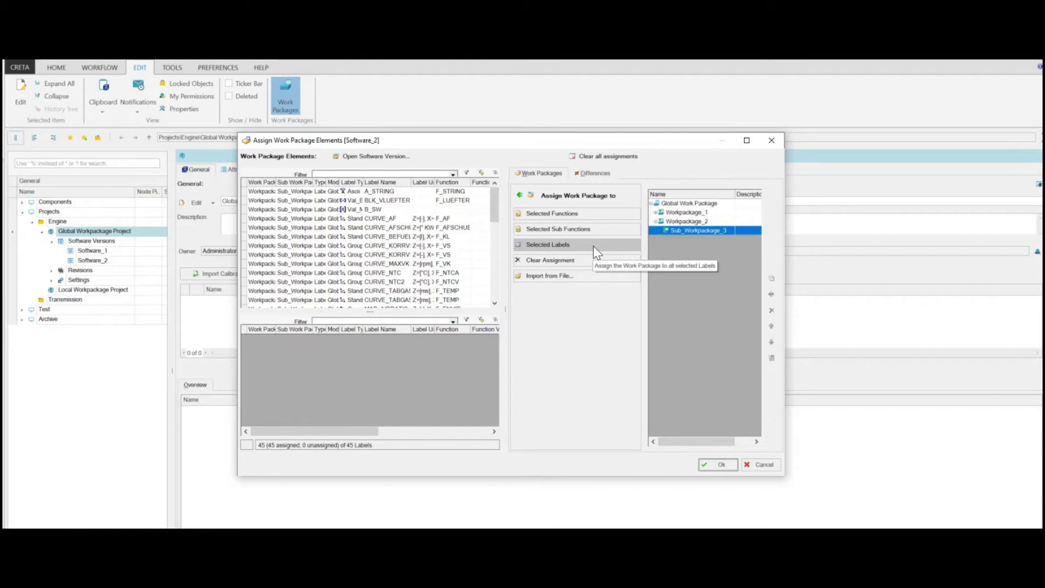
click(720, 466)
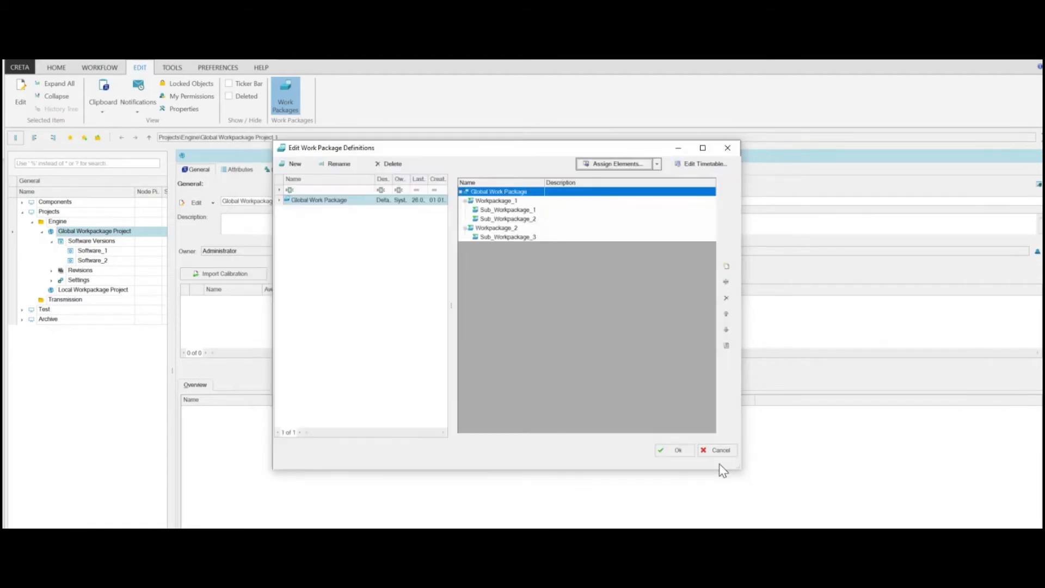
click(678, 451)
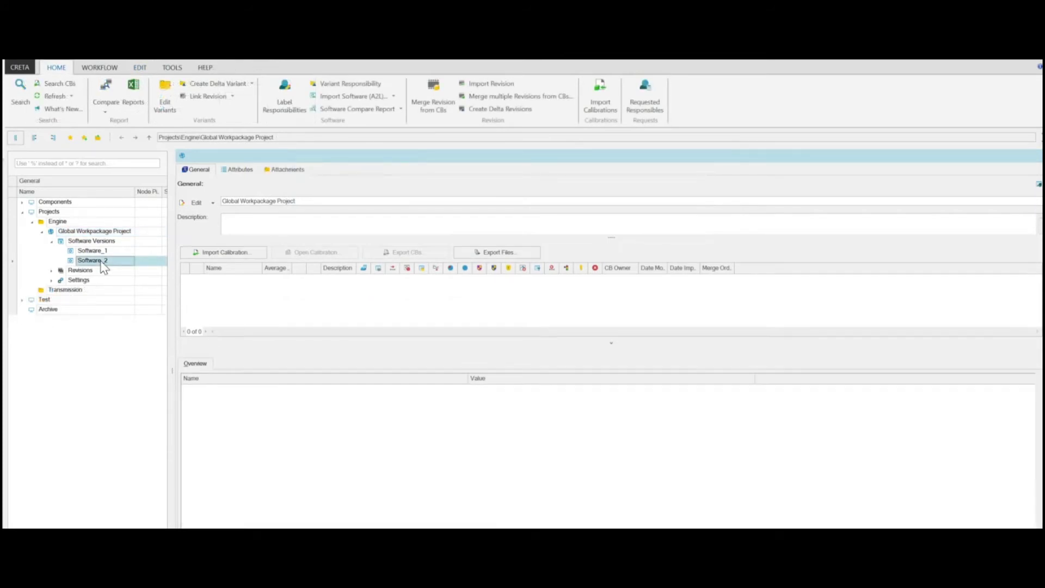
Review Software_2's Synchronize / Copy options in Assign Work Packages, then close without changes.
right_click(102, 262)
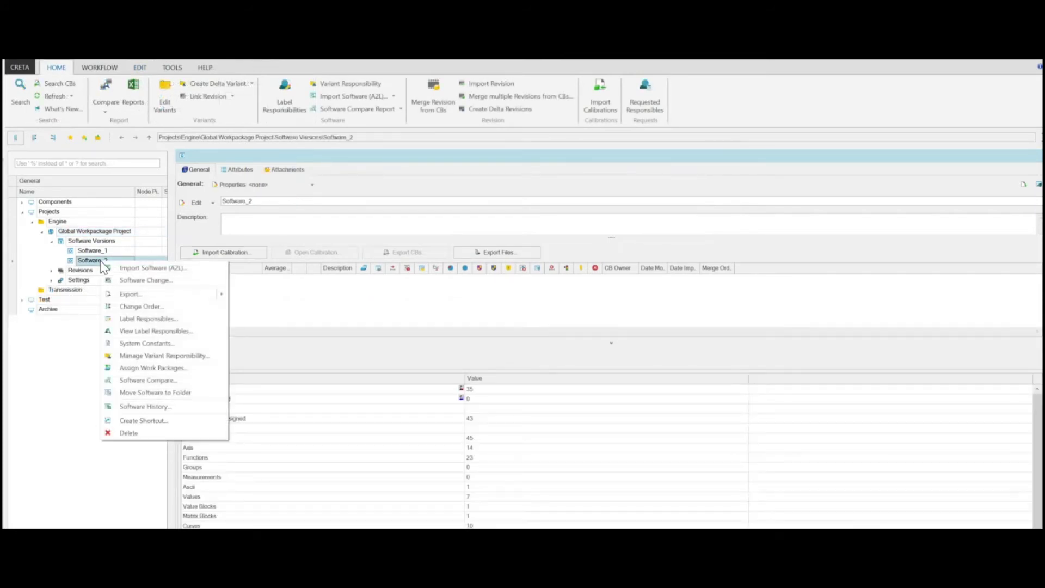
click(133, 369)
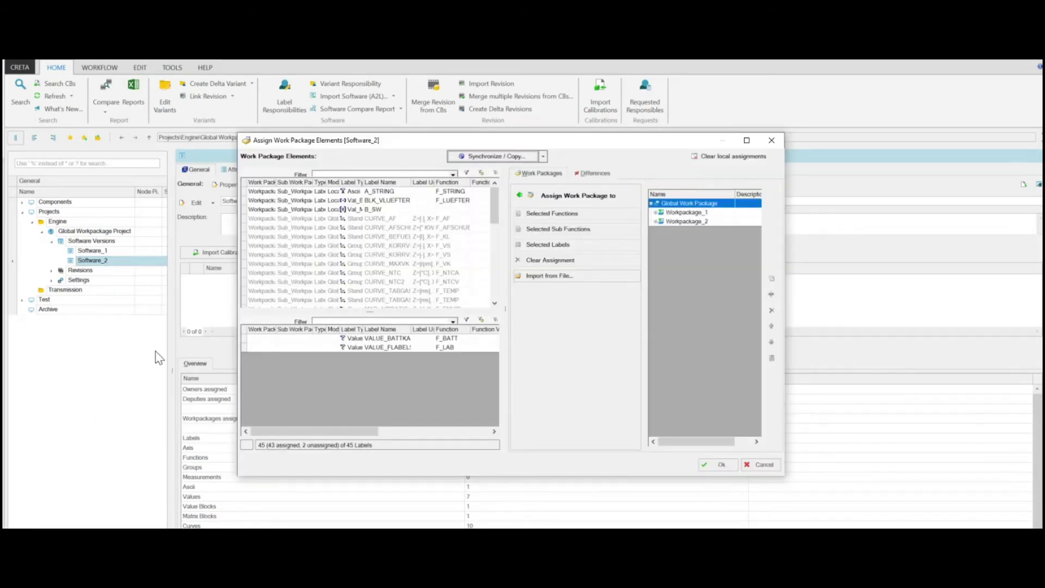
click(543, 157)
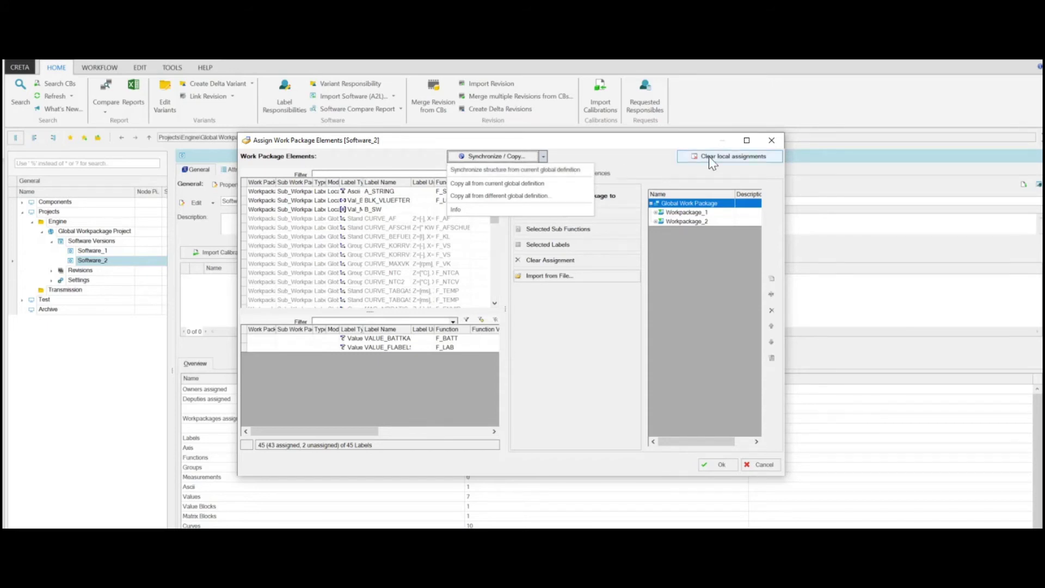
click(772, 140)
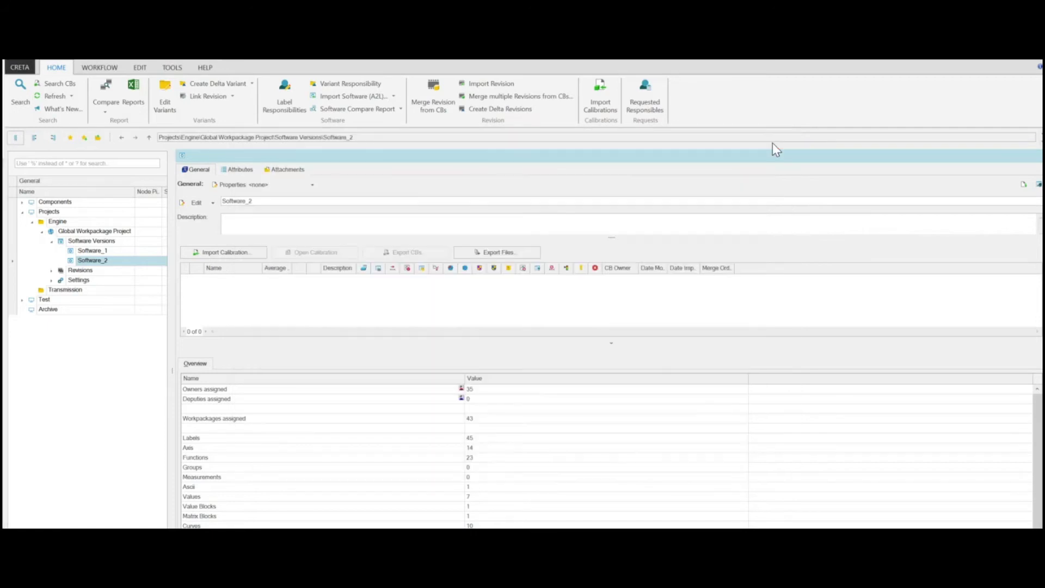
In Software_2's Label Responsibles, make Engineer 3 owner of the Sub_Workpackage_3 labels via B_SW.
right_click(110, 263)
click(136, 321)
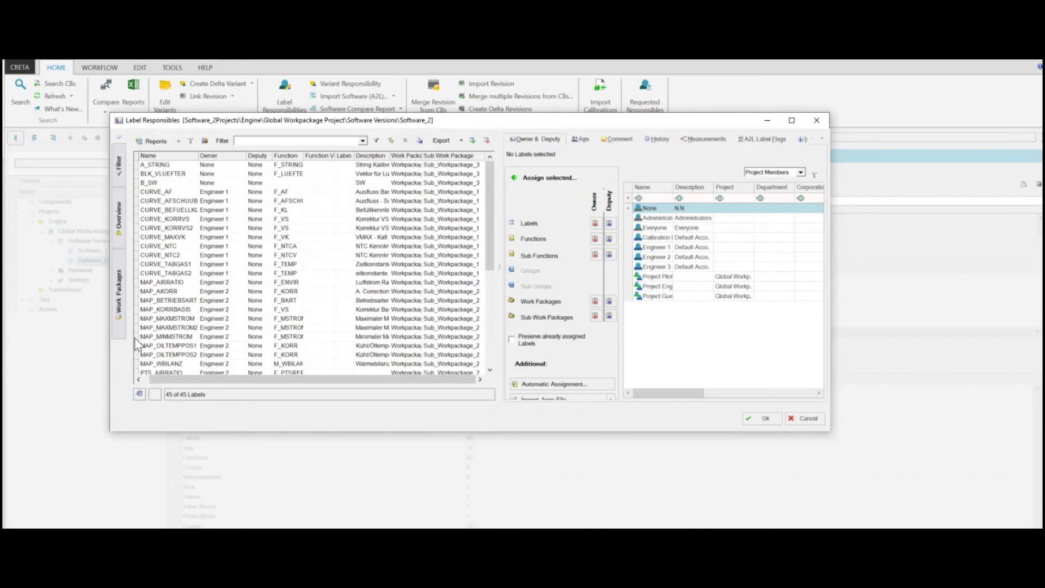
click(267, 183)
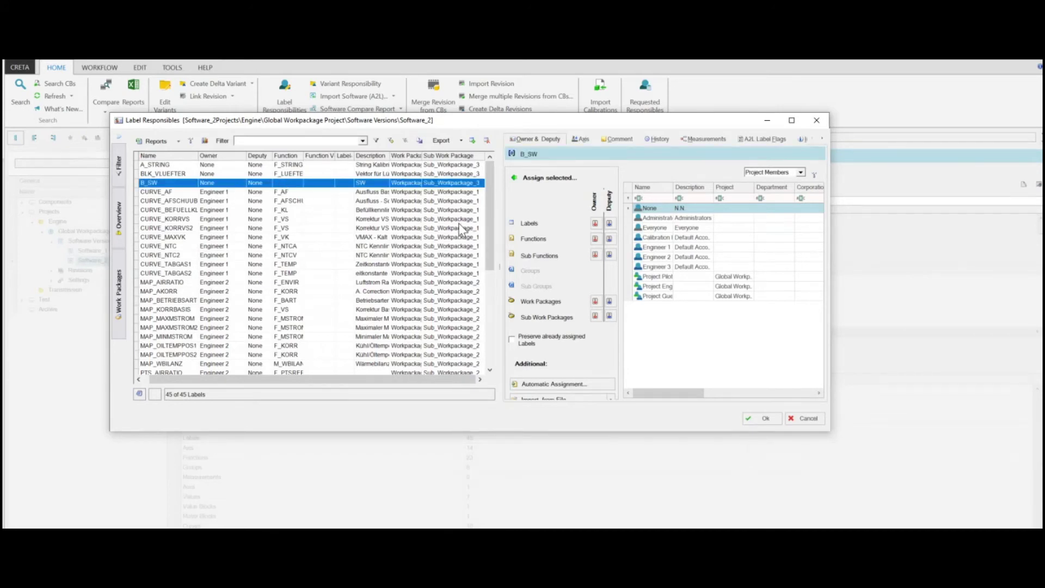
click(679, 268)
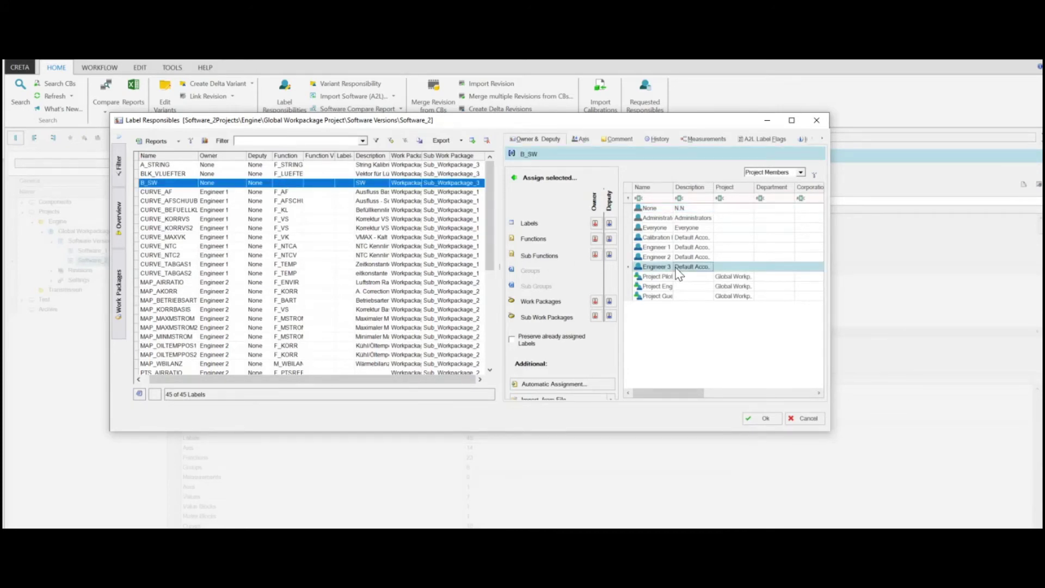
click(595, 316)
click(765, 419)
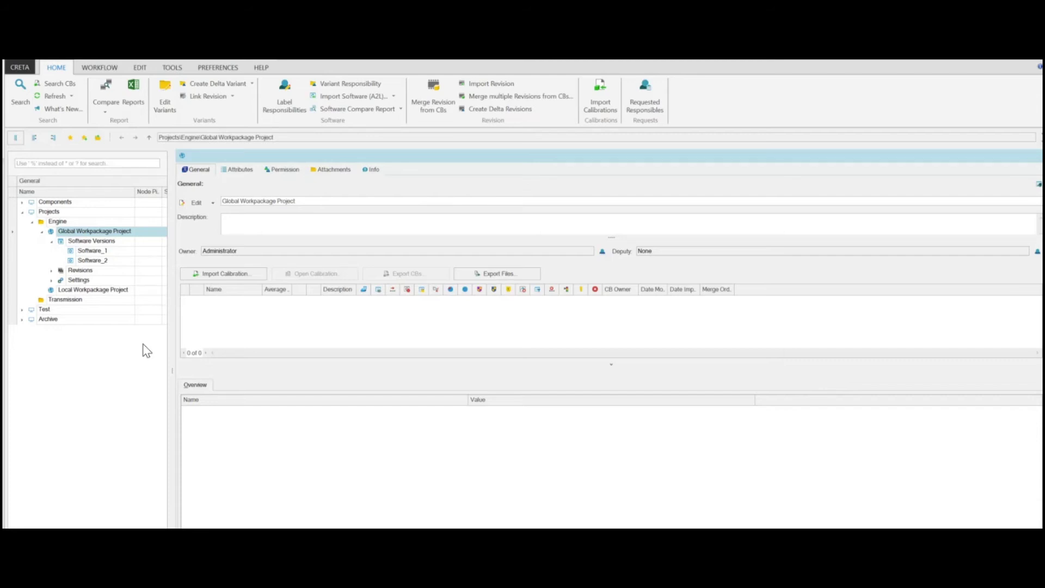
Under Preferences > Employees & Groups, add the Work Package Admin privilege to Calibration Pilot.
click(208, 68)
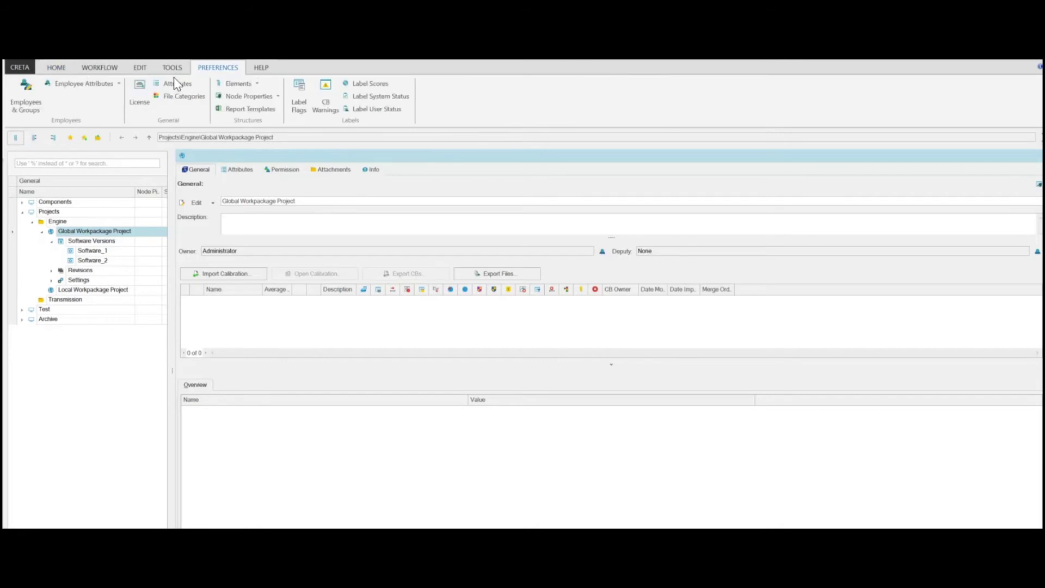
click(30, 104)
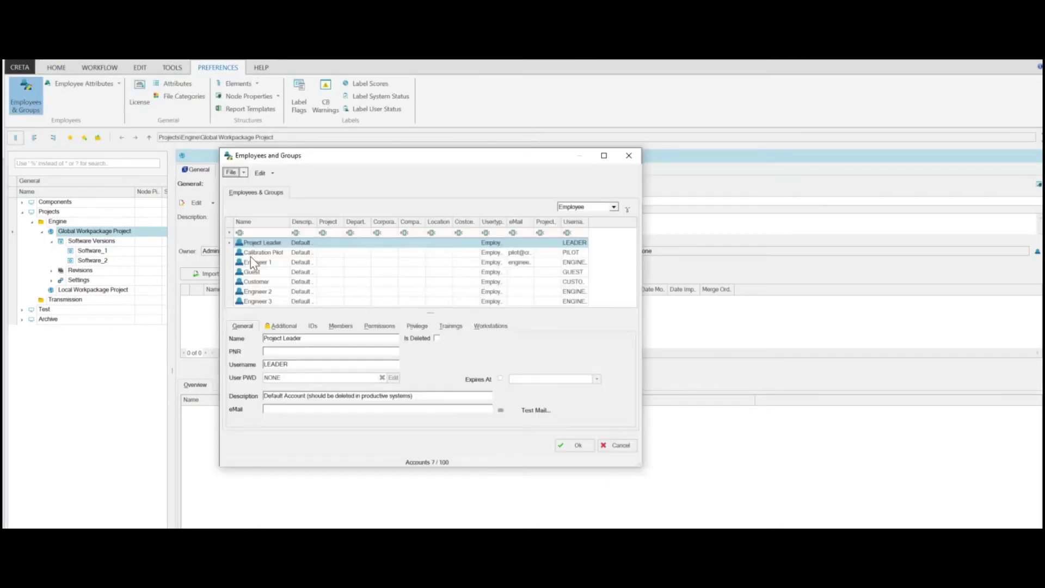
click(251, 254)
click(417, 327)
click(258, 340)
click(375, 273)
click(535, 399)
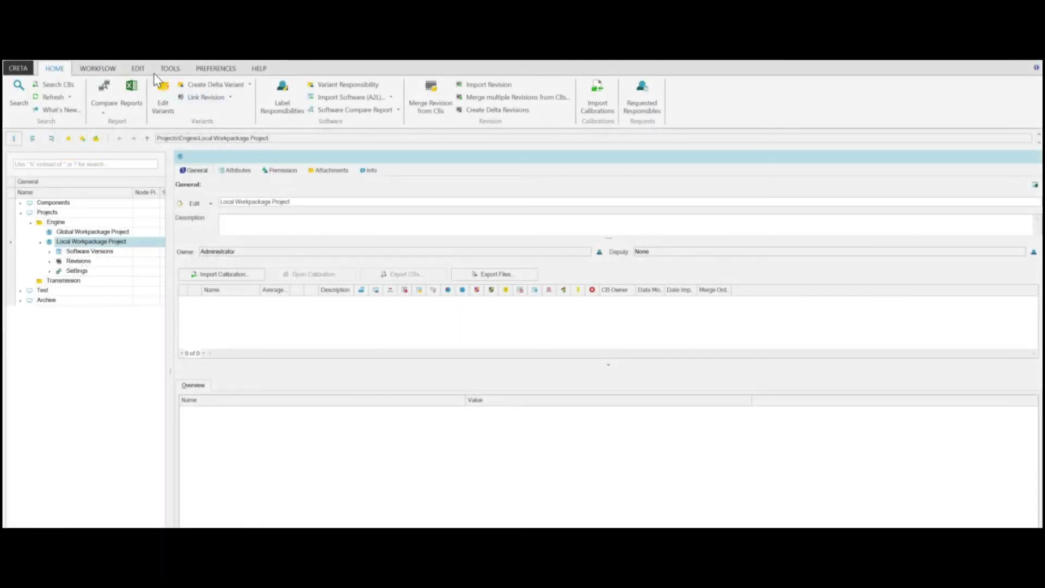
Save the Local Work Package definition with its new Sub_Workpackage_2 entry.
click(141, 68)
click(294, 107)
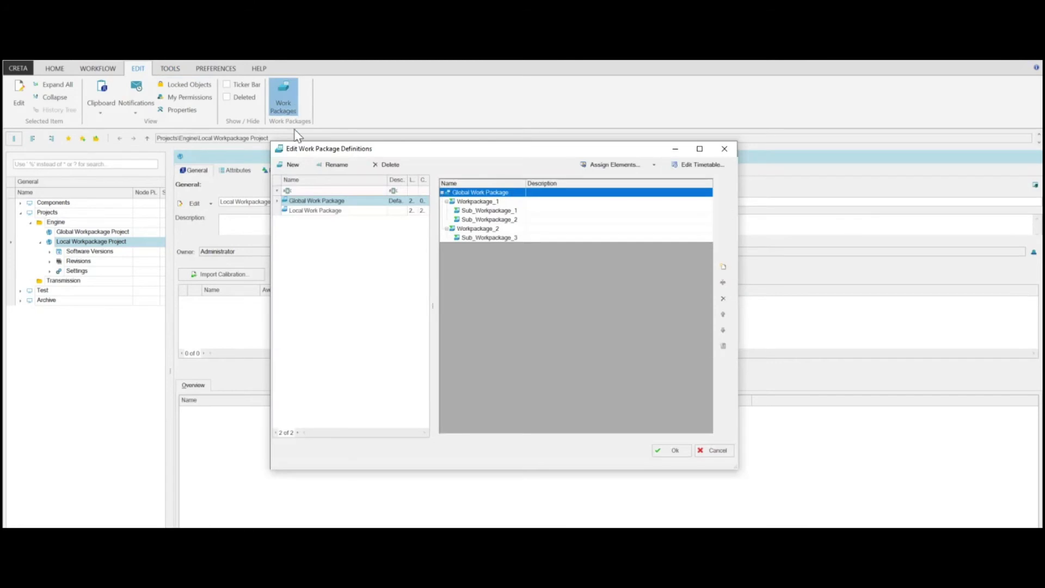
click(330, 211)
click(724, 267)
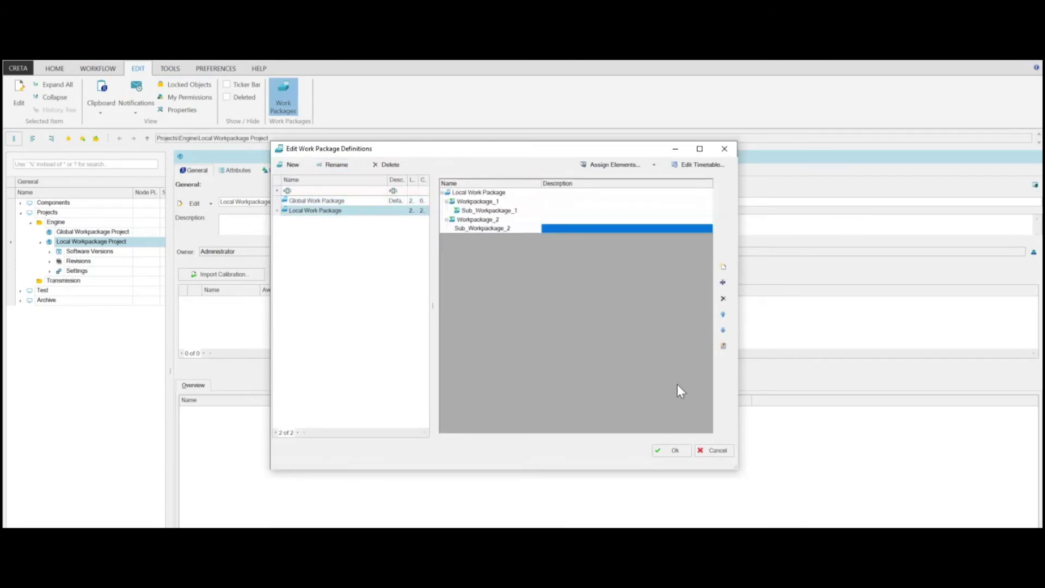
click(670, 450)
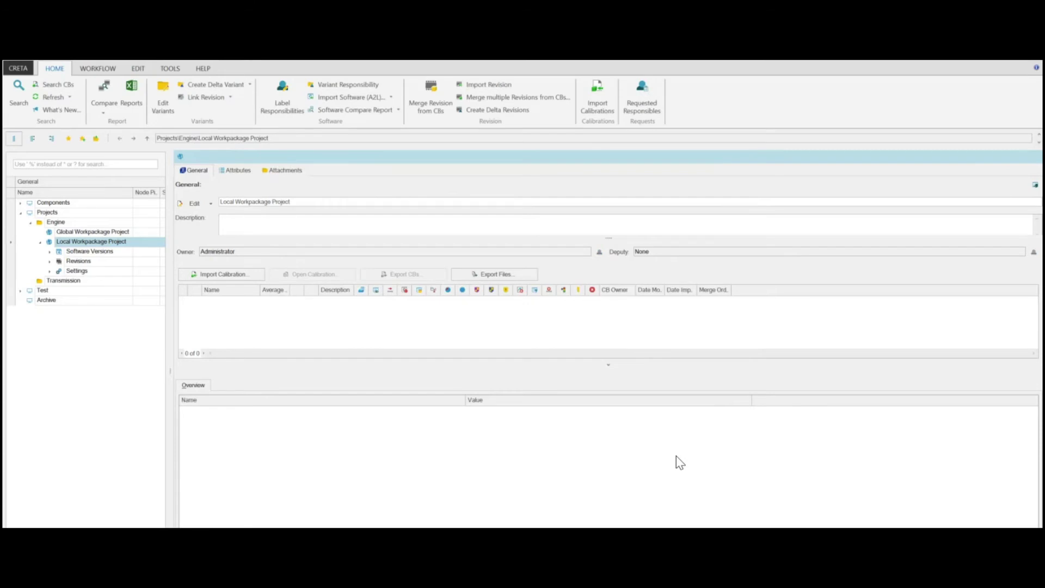
Expand Software Versions and start assigning work packages to Software_1.
click(50, 251)
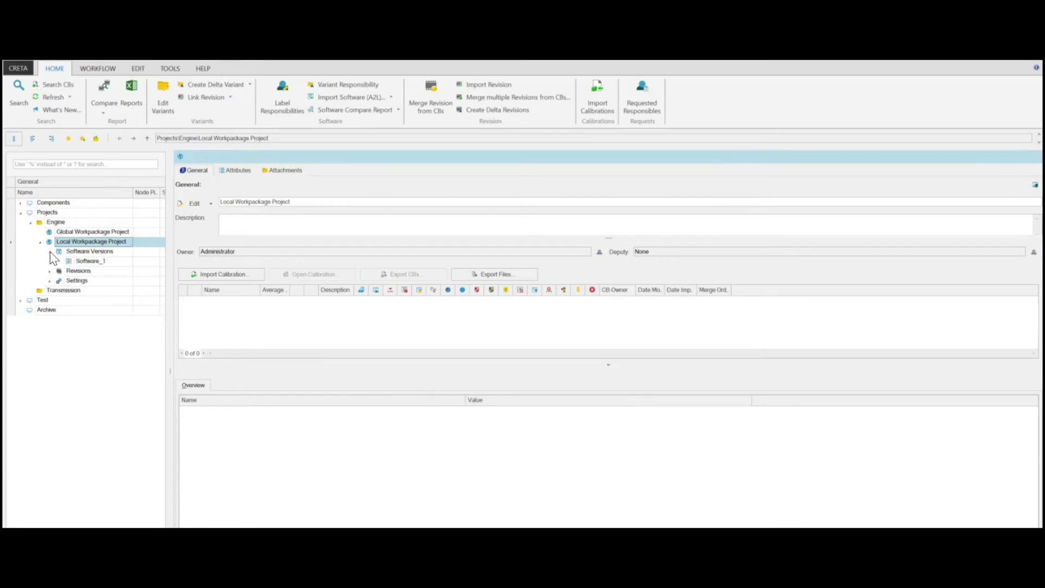
click(87, 263)
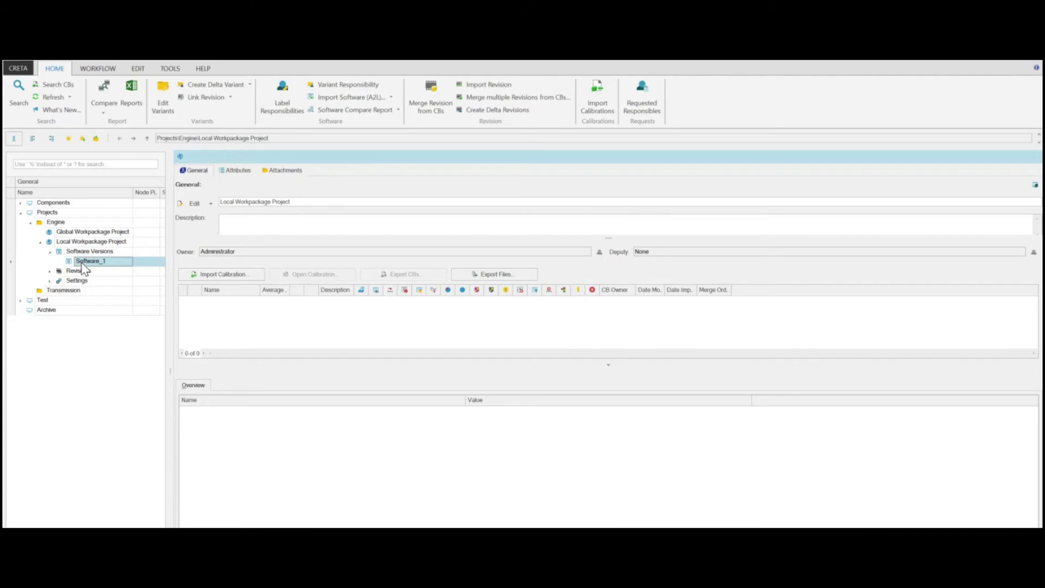
right_click(82, 264)
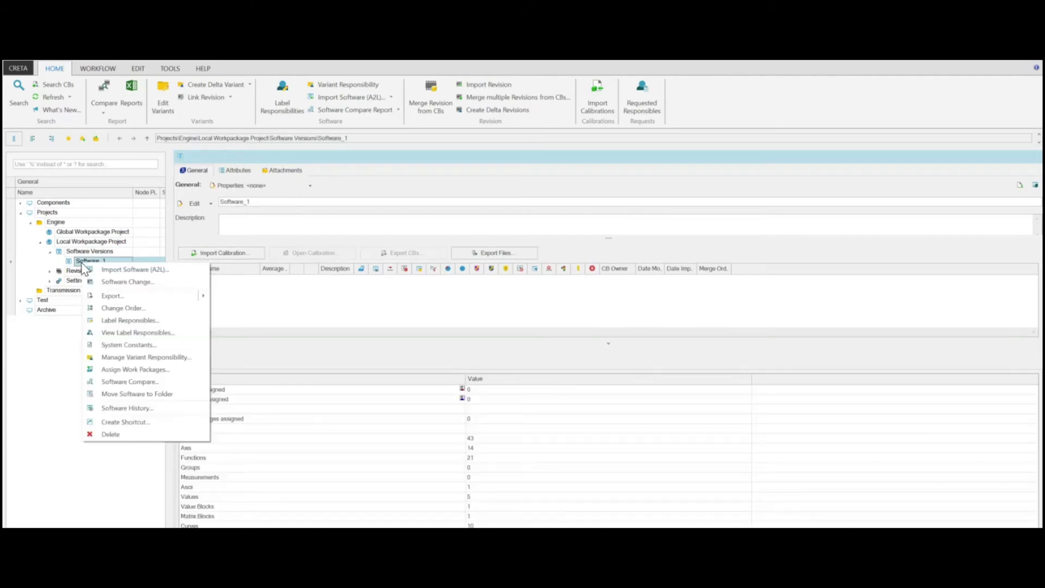
click(122, 370)
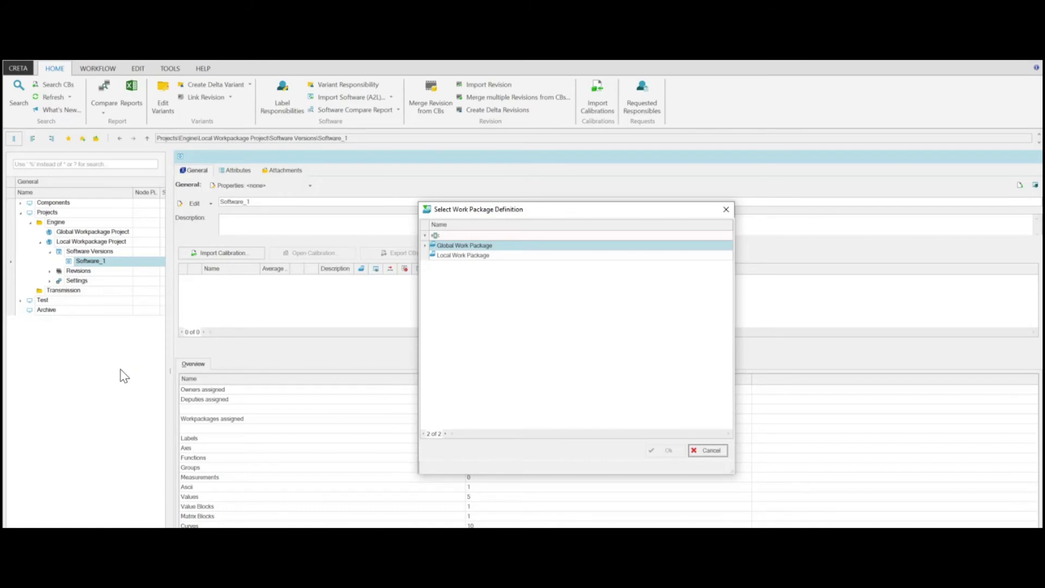
Link Software_1 to the Local Work Package definition and open its element assignment.
click(463, 256)
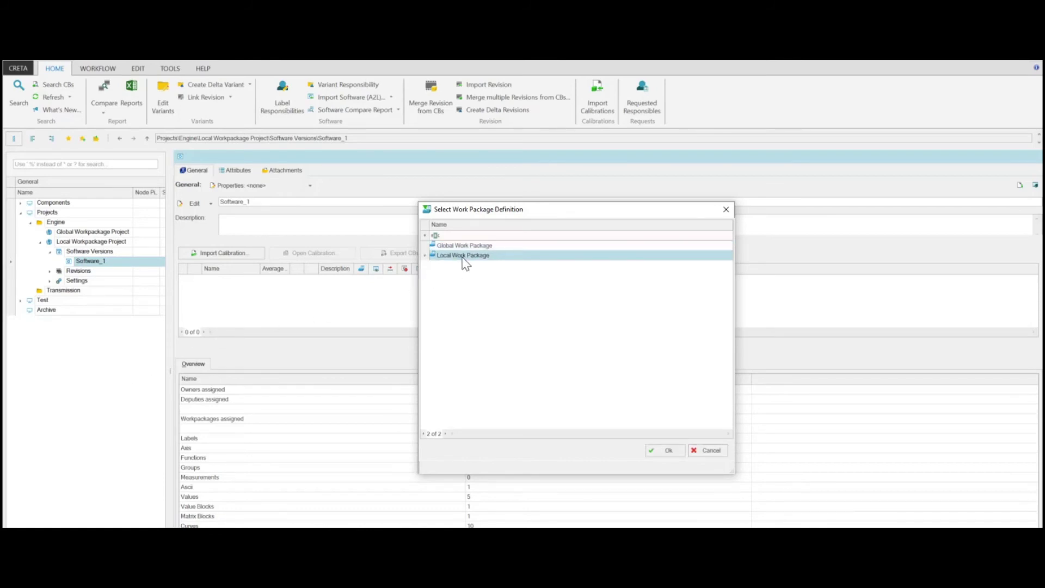
click(653, 449)
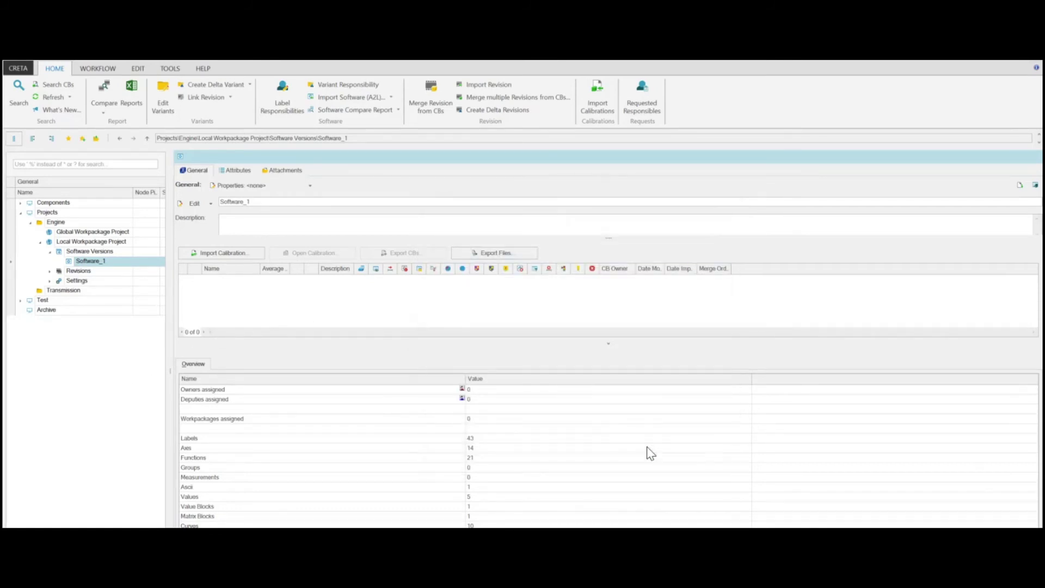
right_click(114, 265)
click(152, 368)
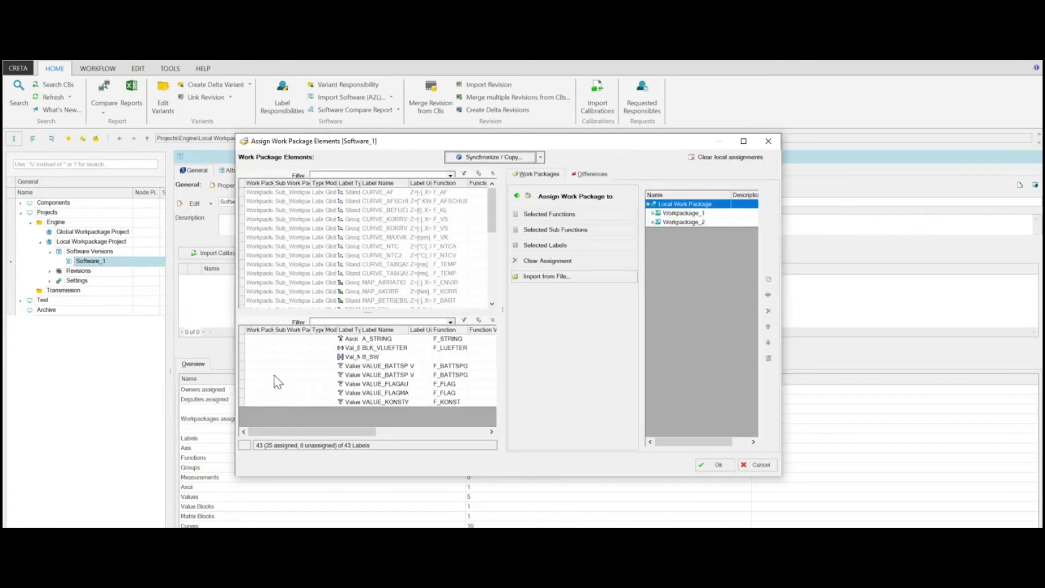
Assign A_STRING, BLK_VLUEFTER, B_SW to Sub_Workpackage_1 and the five value labels to Sub_Workpackage_2.
drag(407, 339, 407, 356)
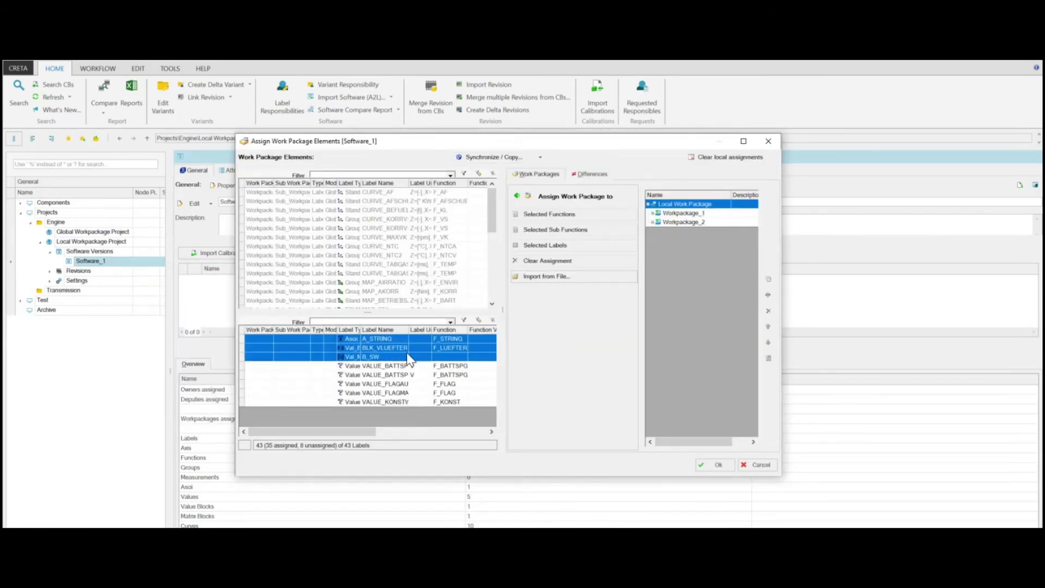
double_click(664, 214)
click(667, 222)
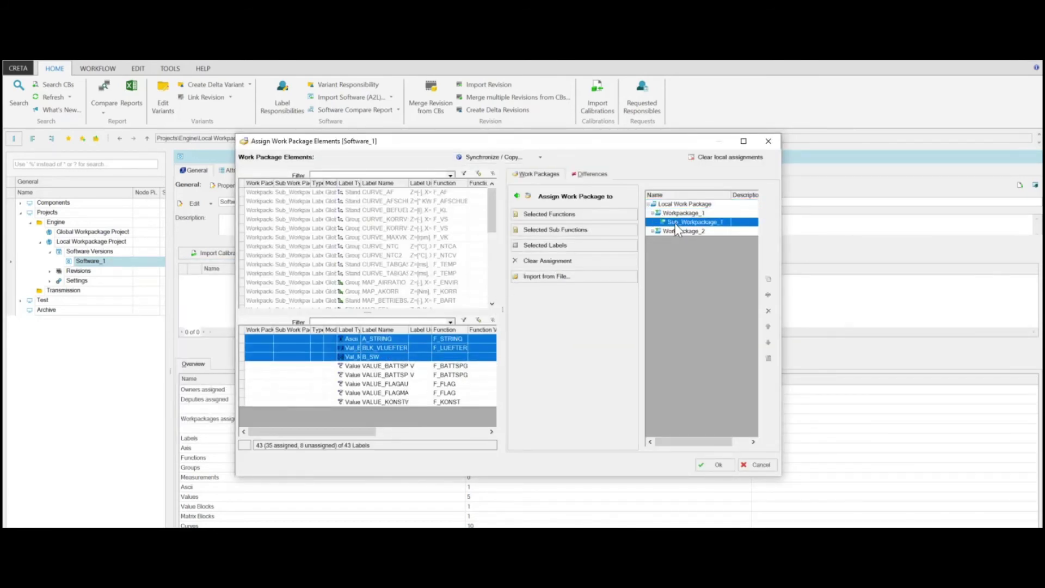
click(604, 248)
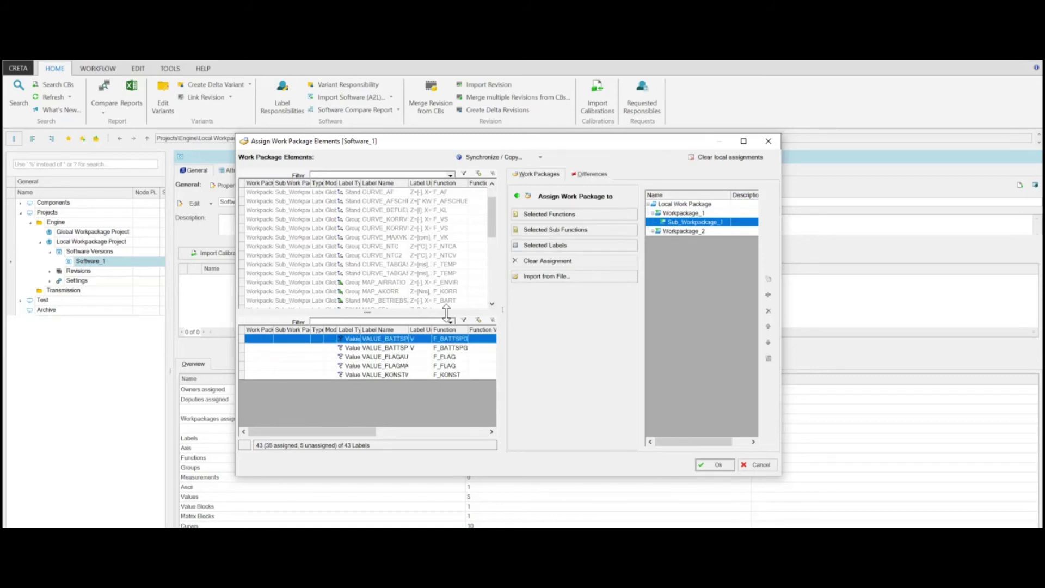
drag(413, 340, 411, 371)
double_click(675, 231)
click(681, 240)
click(602, 250)
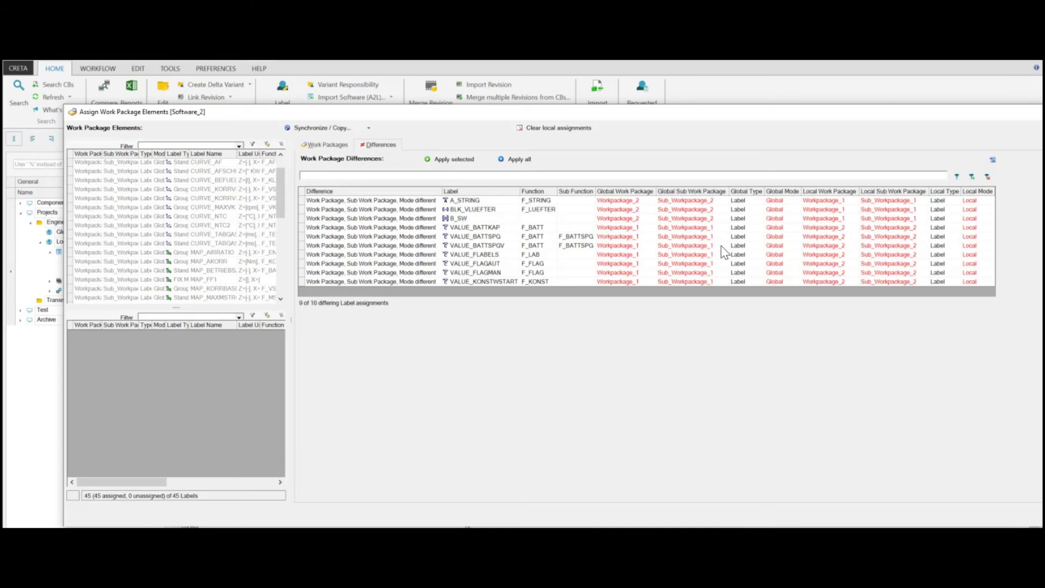
Apply the A_STRING difference alone, then apply all remaining differences for Software_2.
click(575, 204)
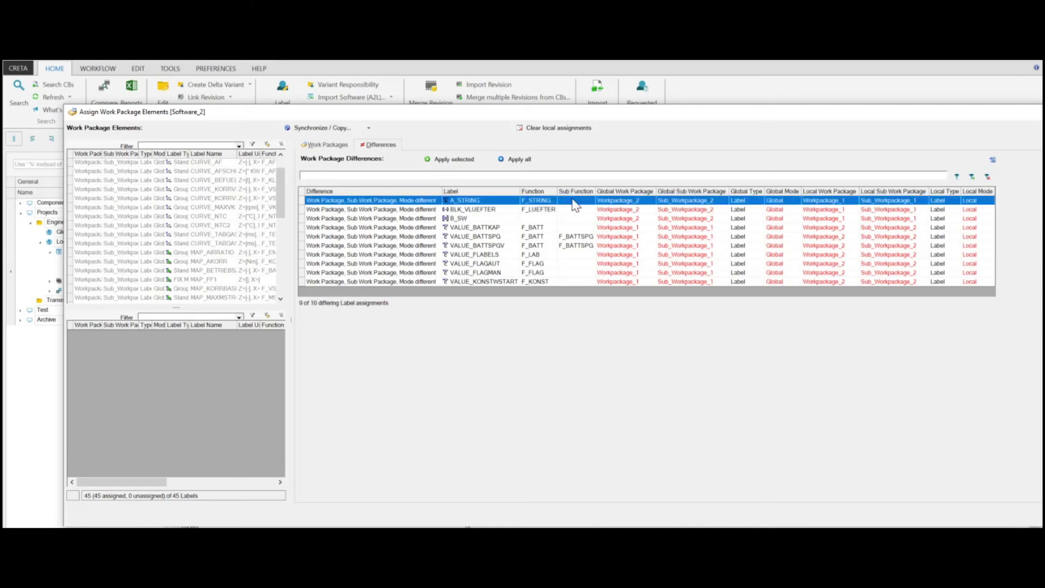
click(459, 160)
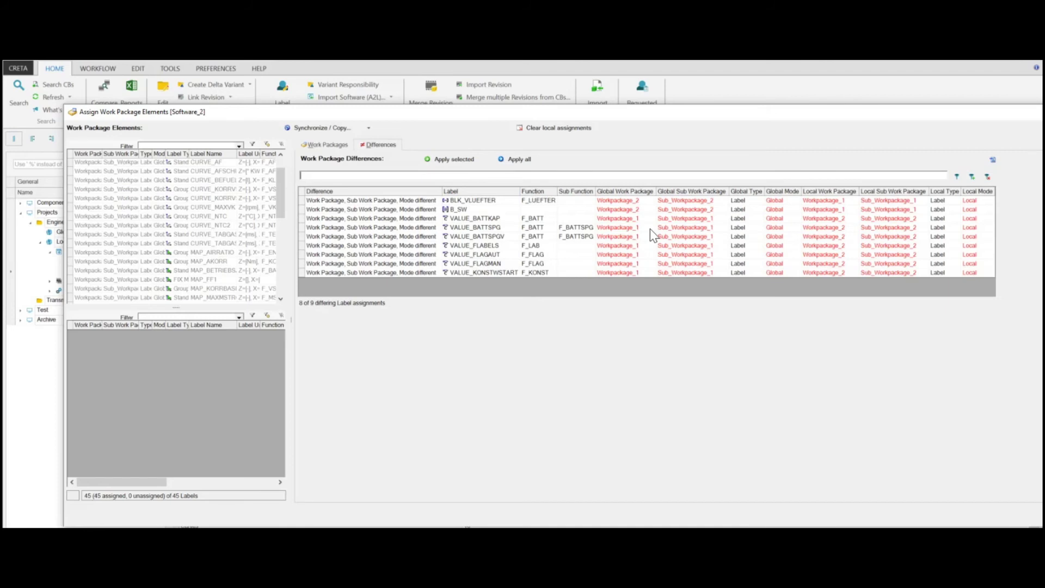
click(525, 163)
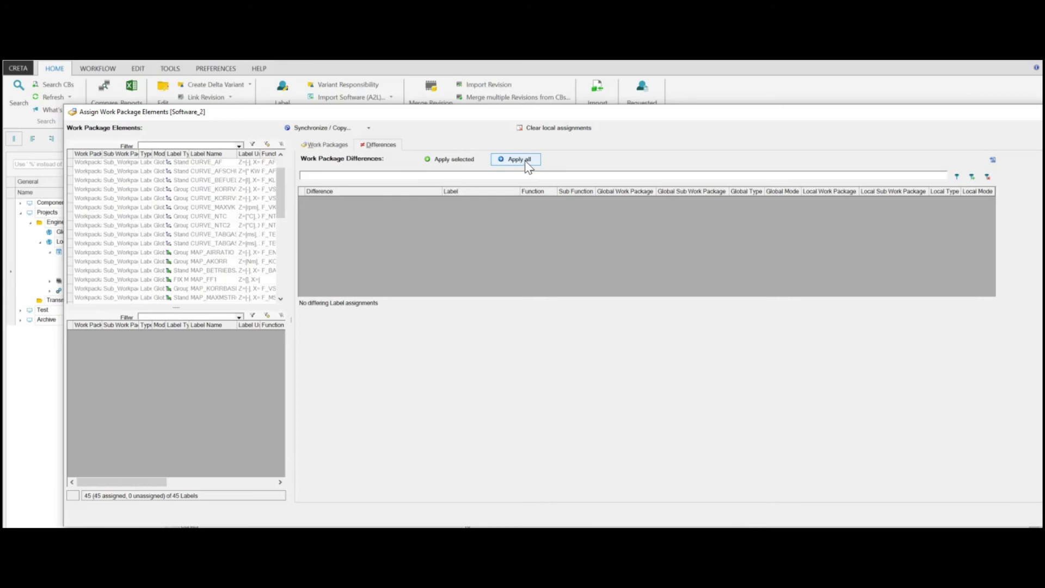
click(370, 129)
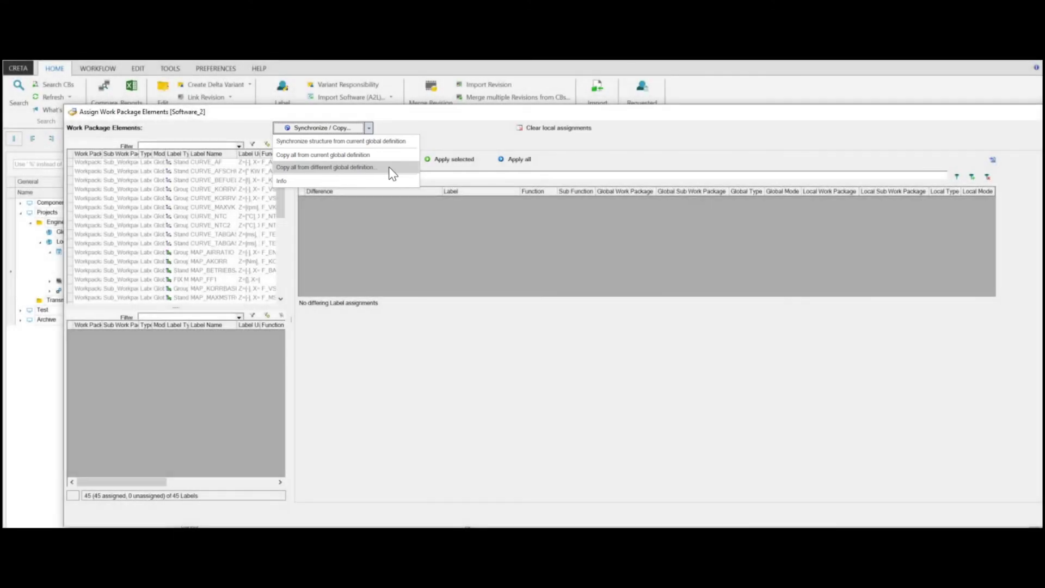
Close the Synchronize / Copy dropdown without choosing any entry.
click(390, 213)
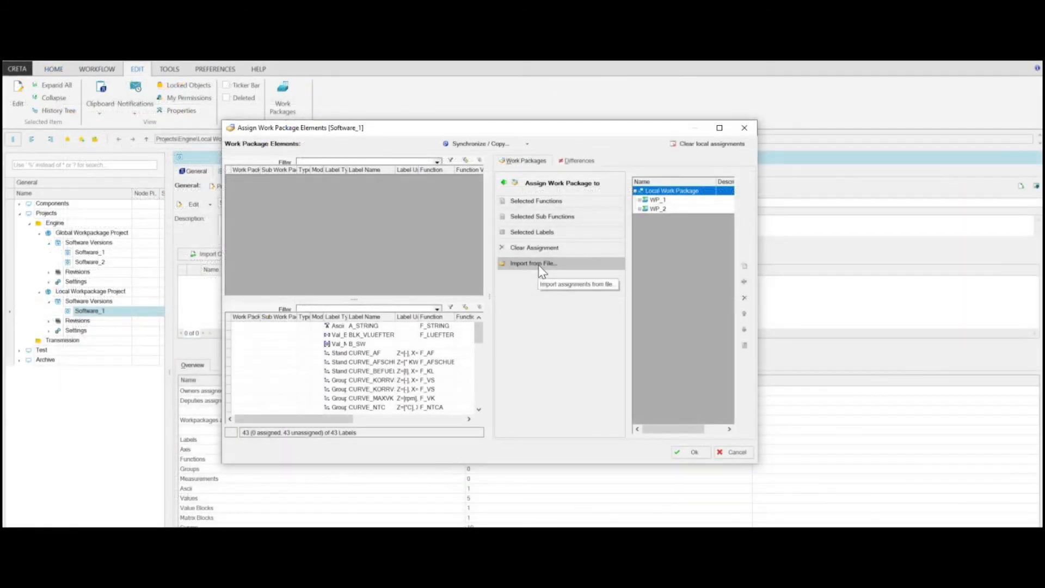
Import Software_1's work package assignments from Software_1.tsv.
click(539, 265)
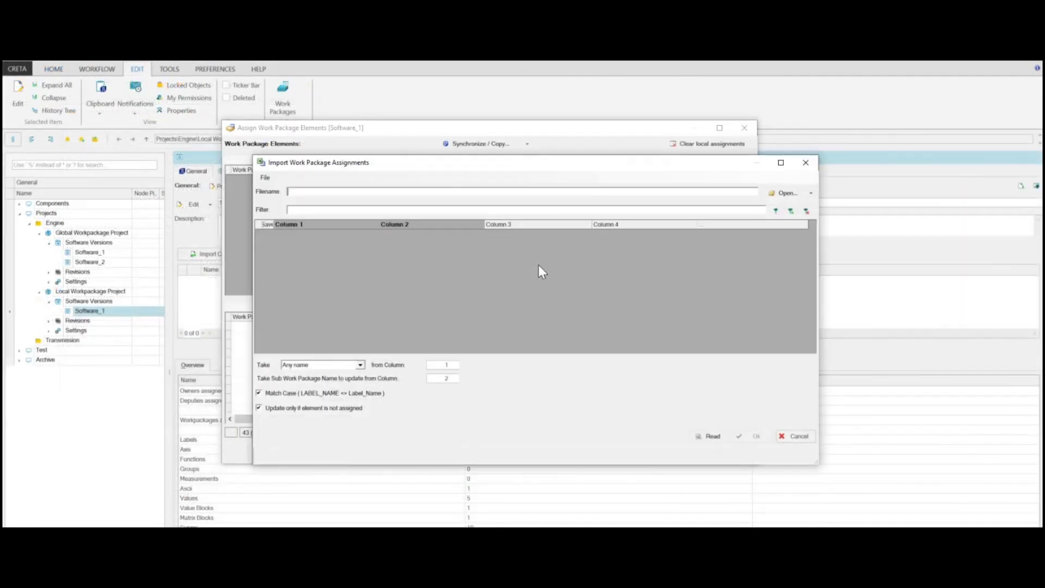
click(782, 195)
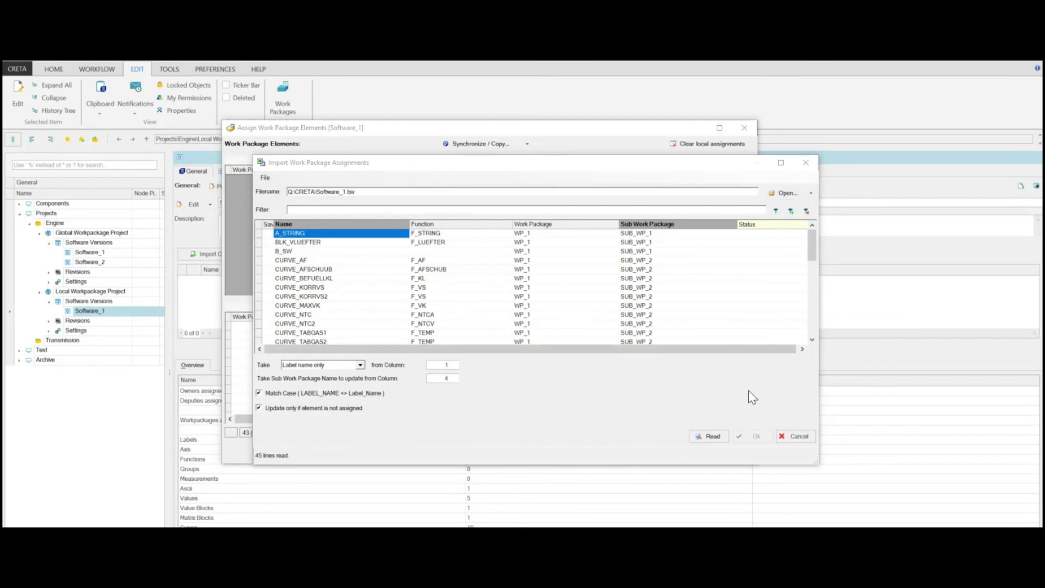
click(718, 433)
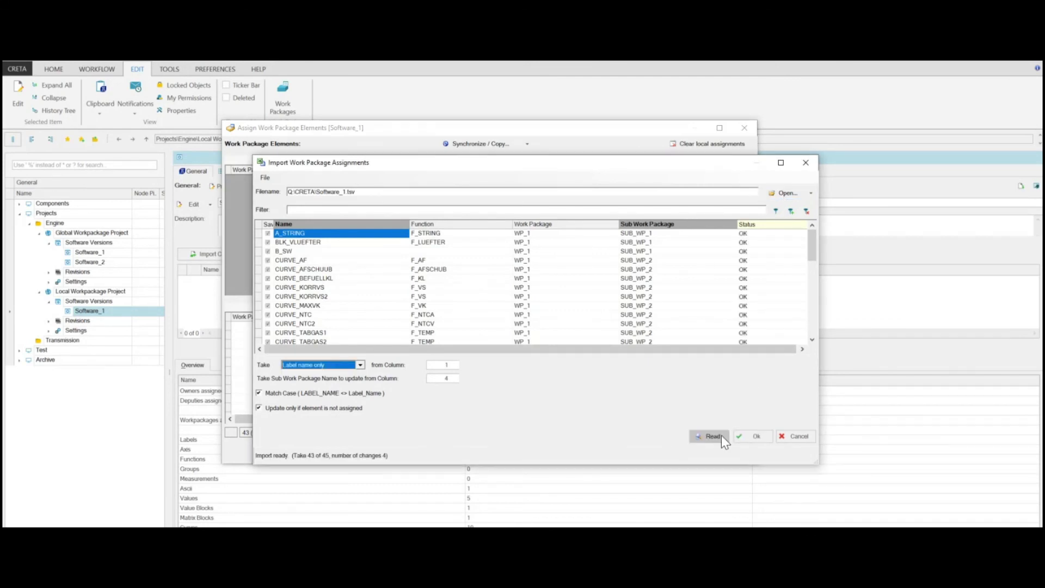
click(759, 437)
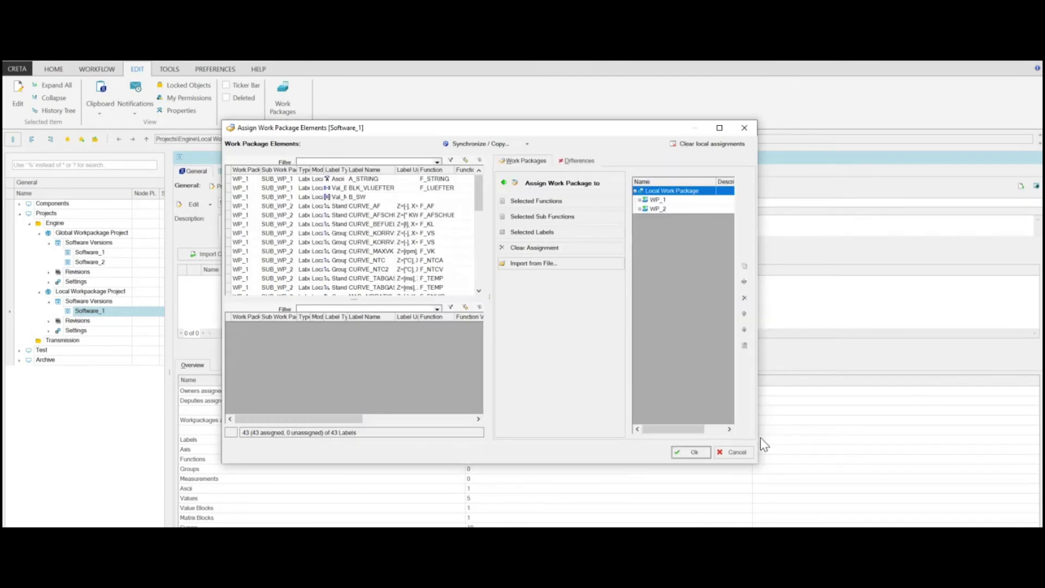
Import Software_1_Wildcard.tsv matching label names by wildcards from column 3, then save.
click(536, 264)
click(759, 188)
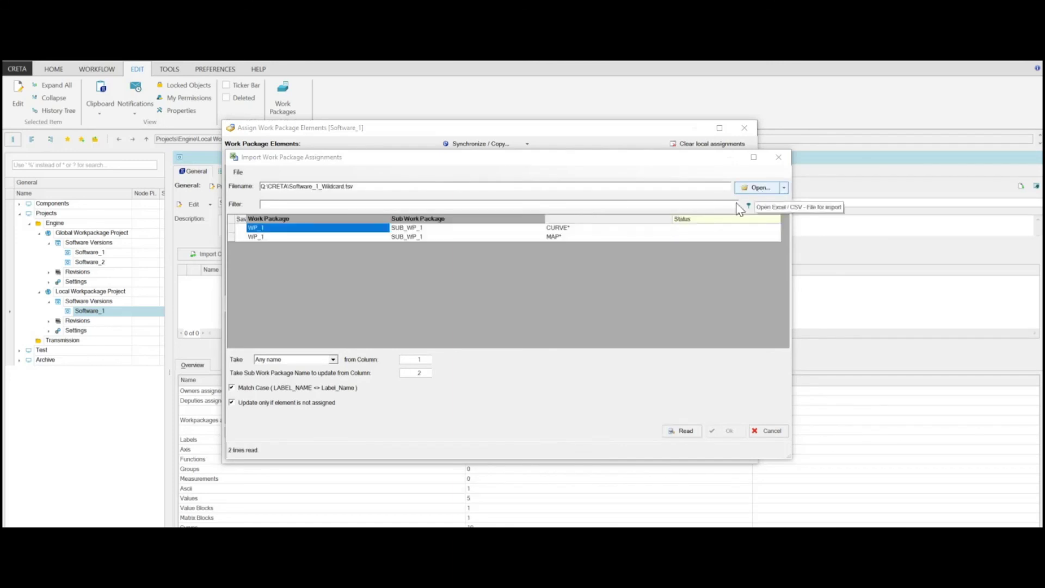
click(336, 358)
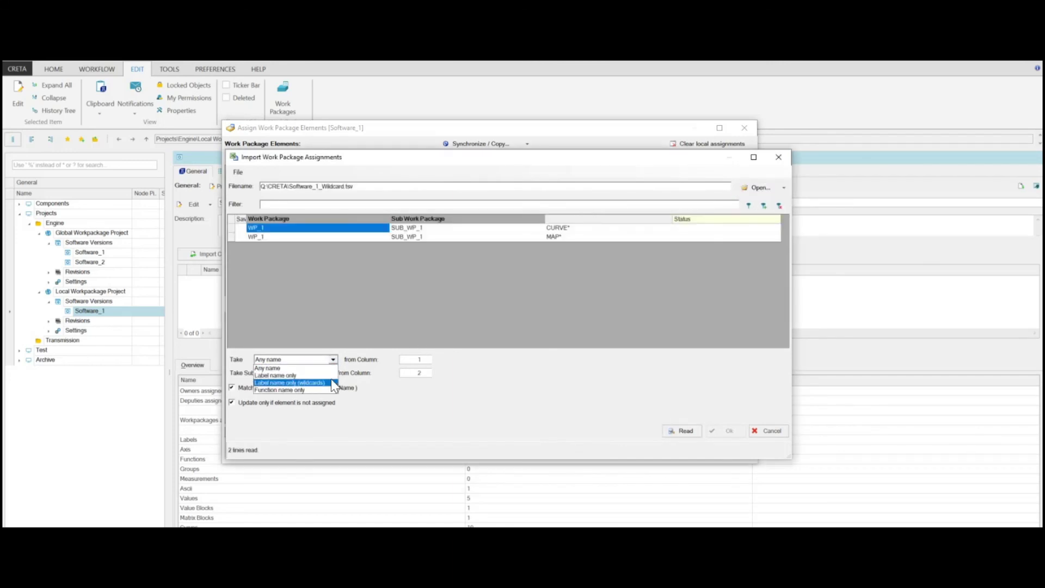
click(305, 382)
click(564, 229)
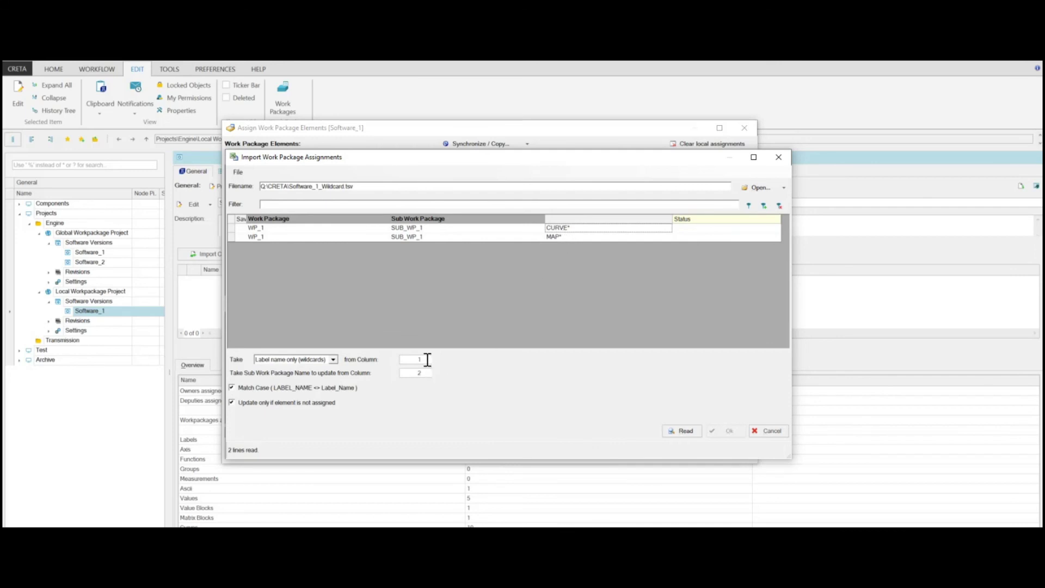
double_click(412, 358)
text(3)
click(682, 430)
click(726, 431)
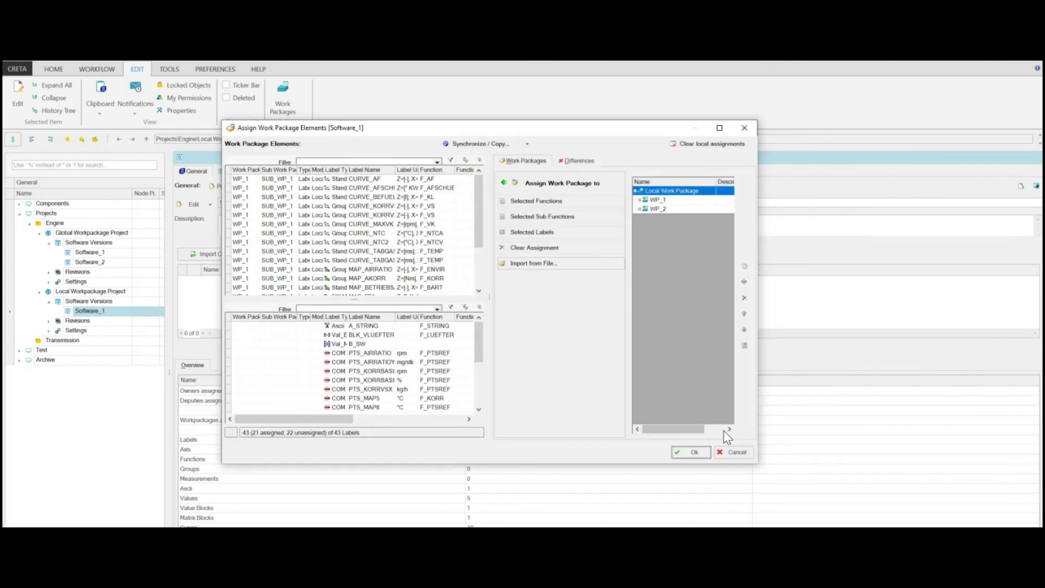
click(695, 454)
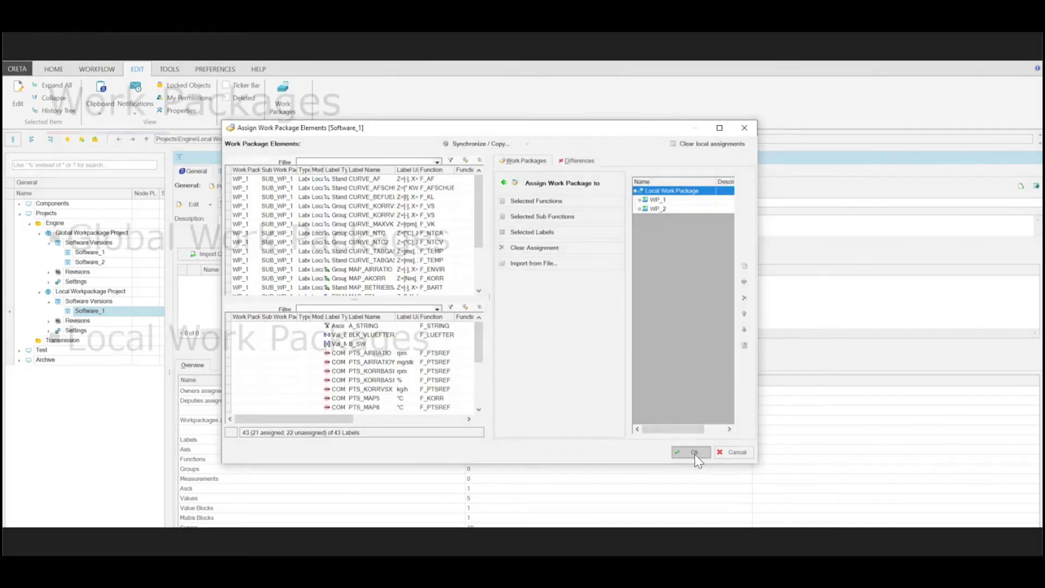